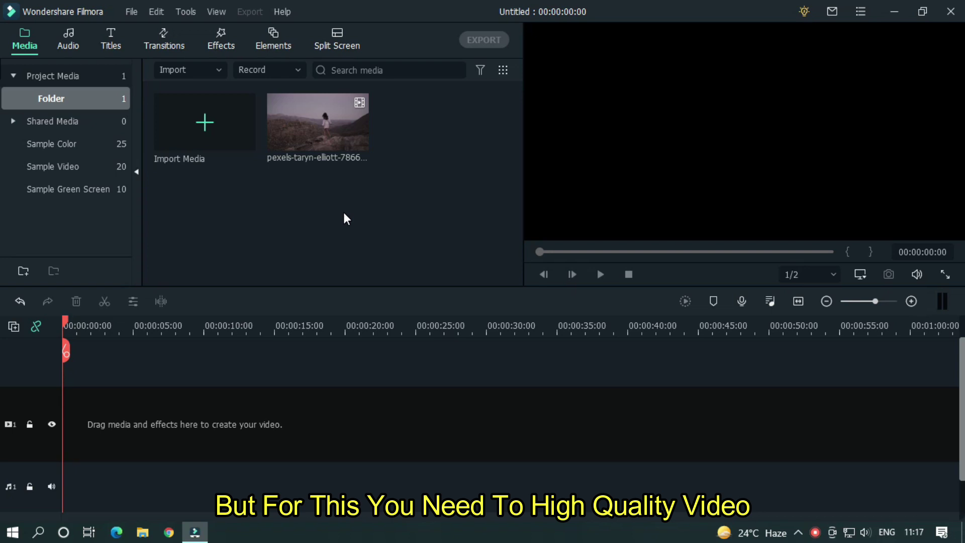
# Place the mountain clip on track 1 at 1920 x 1080 25fps and stack a 20-second copy on track 2
pyautogui.doubleClick(324, 127)
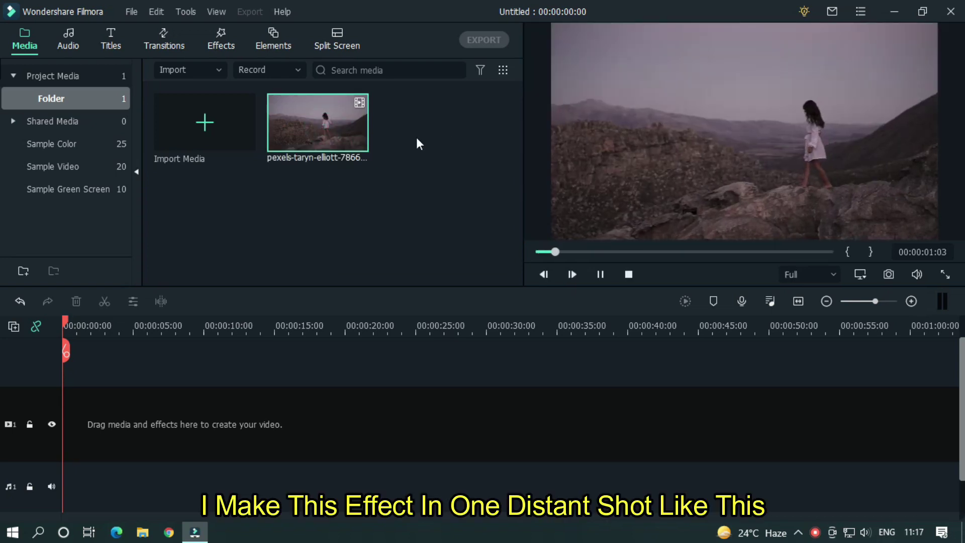
pyautogui.click(416, 215)
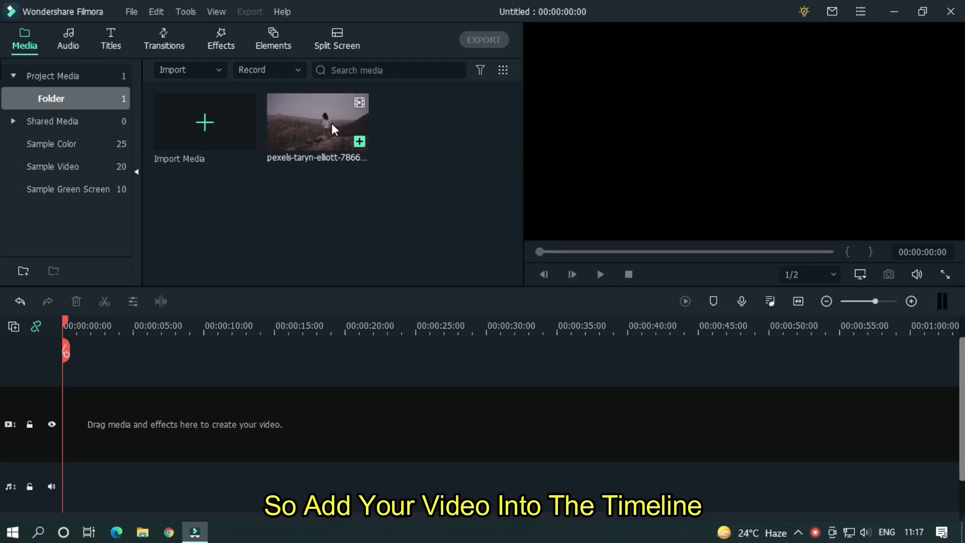
pyautogui.moveTo(330, 115); pyautogui.dragTo(62, 438)
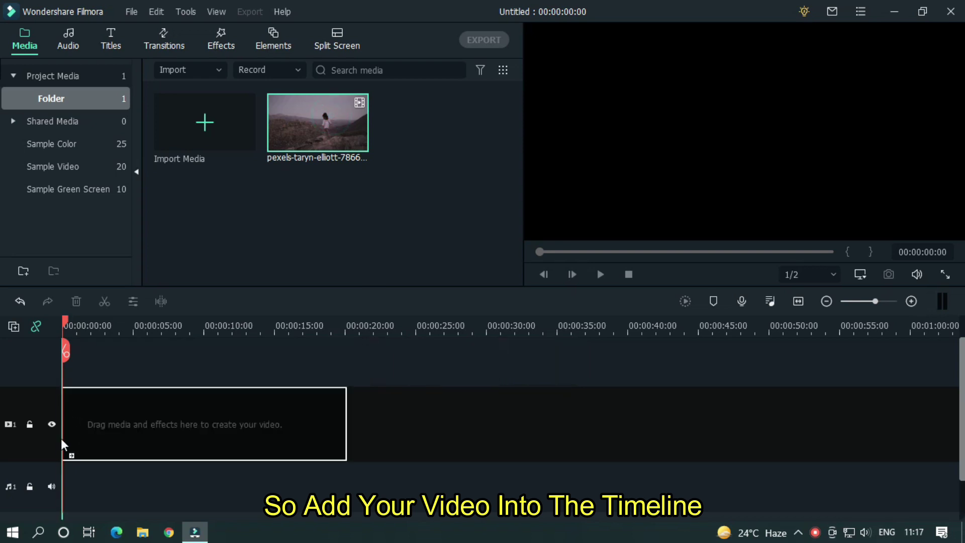
pyautogui.click(564, 299)
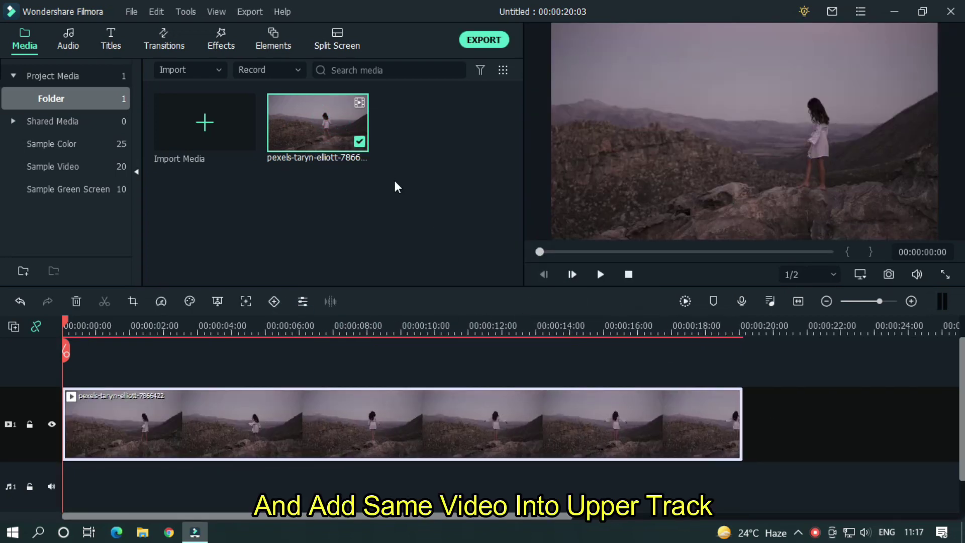
pyautogui.moveTo(320, 178); pyautogui.dragTo(65, 370)
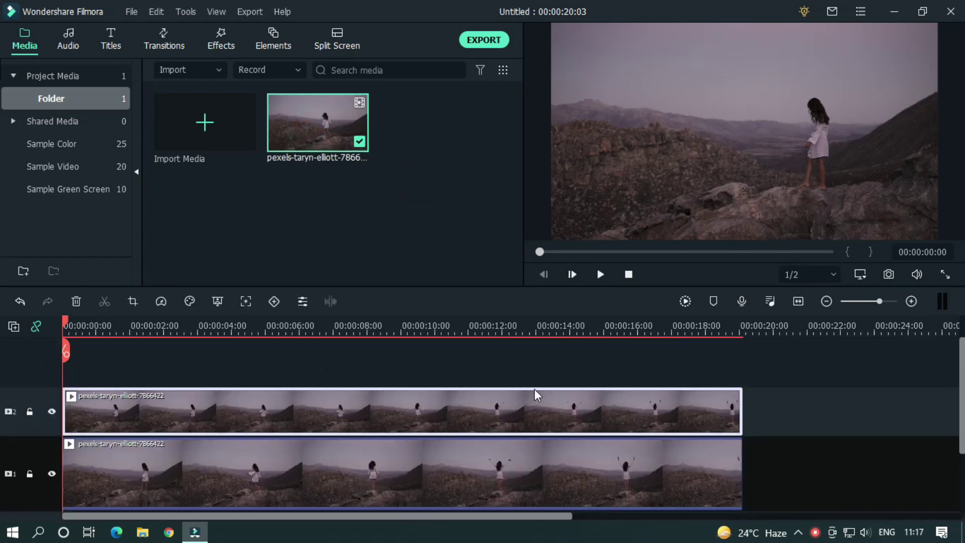
# Set the upper clip's opacity to 50%
pyautogui.doubleClick(399, 410)
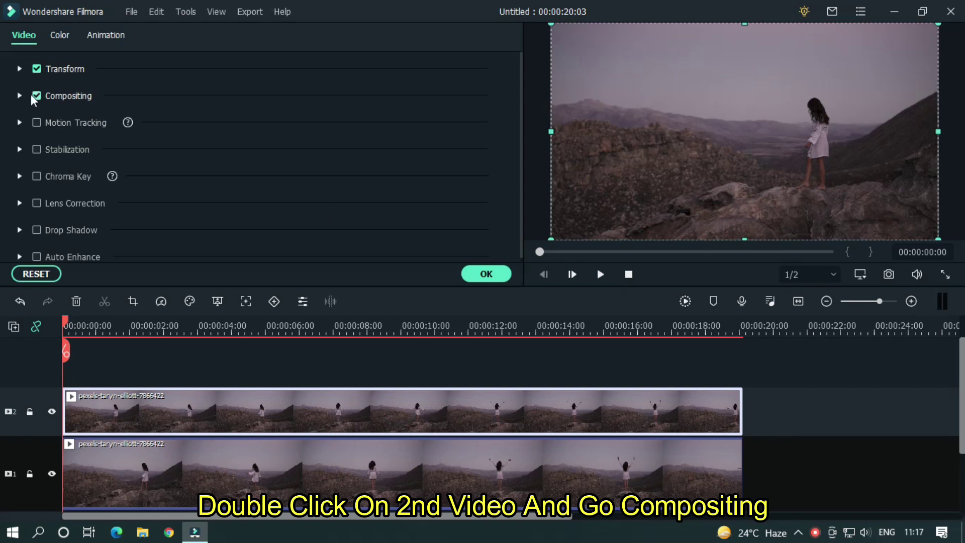
pyautogui.click(21, 96)
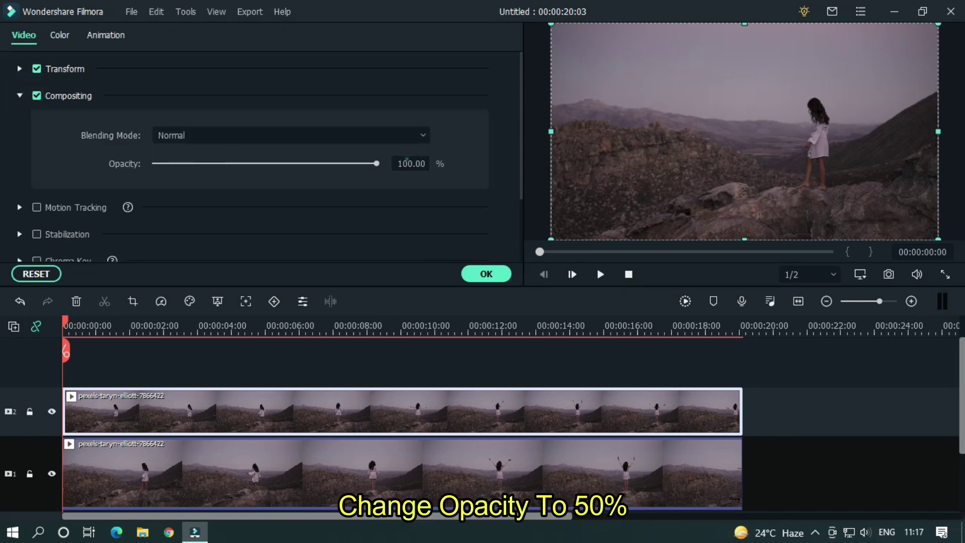
pyautogui.doubleClick(407, 160)
pyautogui.write('50')
pyautogui.press('Return')
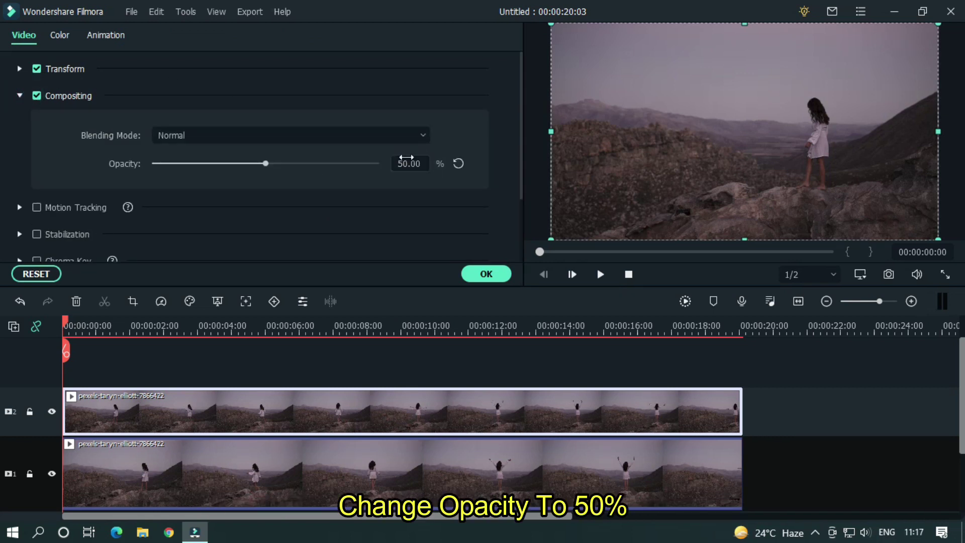
# Scale the upper clip to 200% and position it at X -59, Y 22 over the original
pyautogui.click(20, 71)
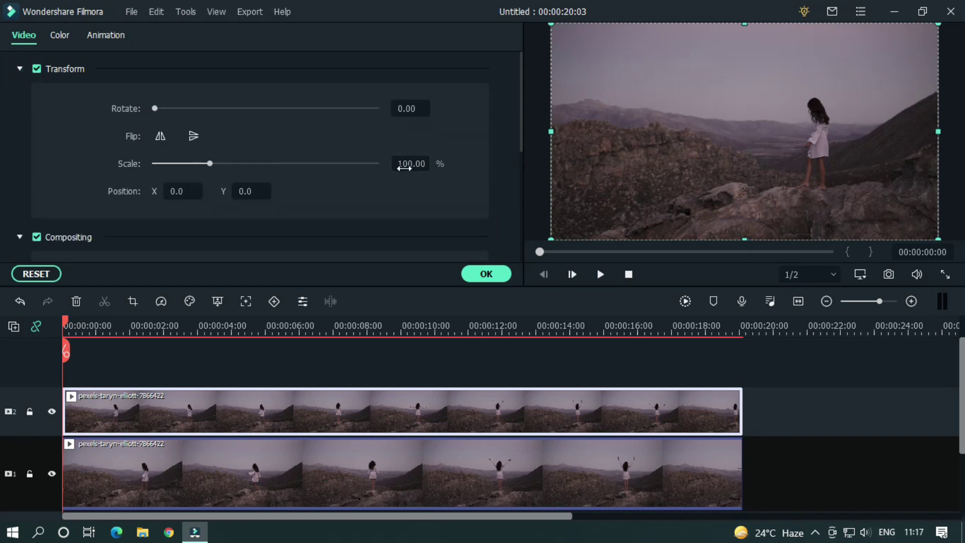
pyautogui.click(410, 163)
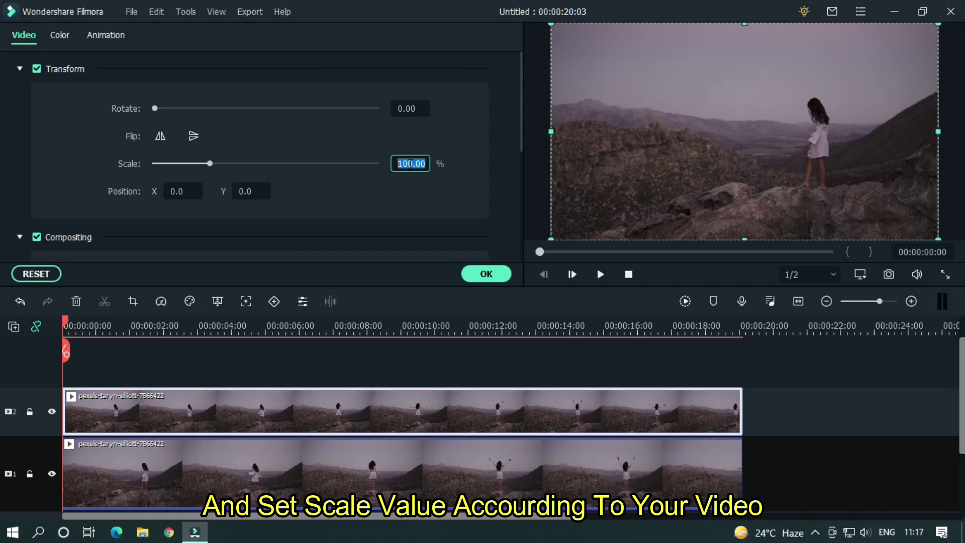
pyautogui.press('Return')
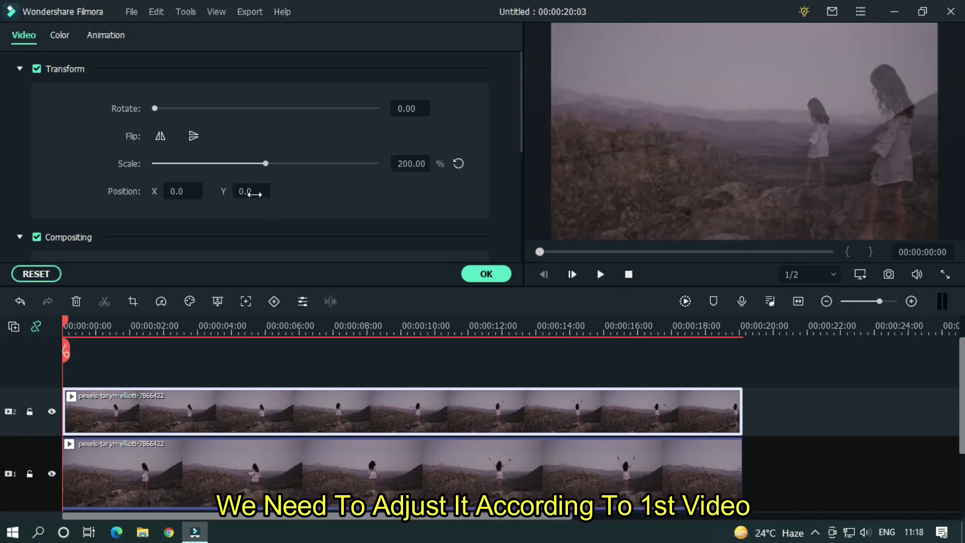
pyautogui.moveTo(744, 151); pyautogui.dragTo(667, 136)
pyautogui.click(347, 330)
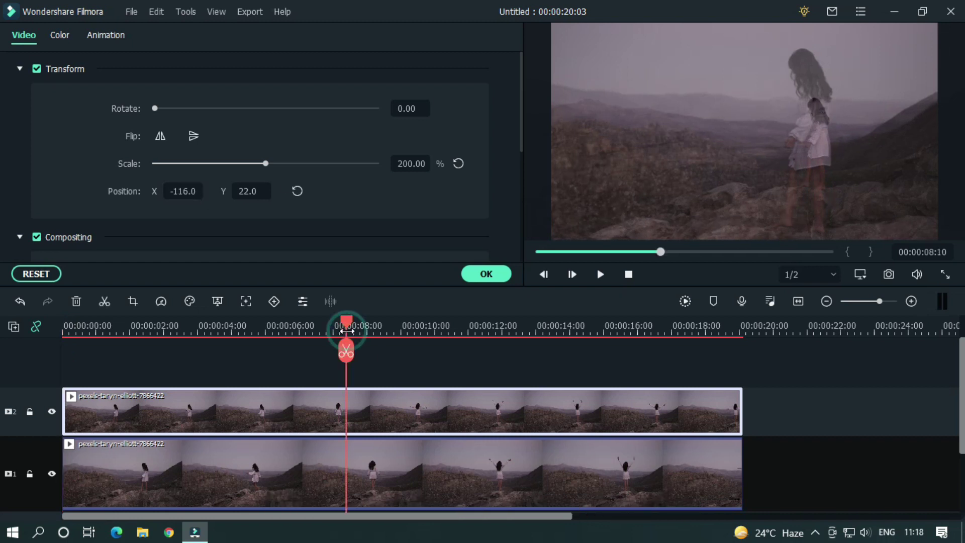
pyautogui.moveTo(181, 191); pyautogui.dragTo(204, 191)
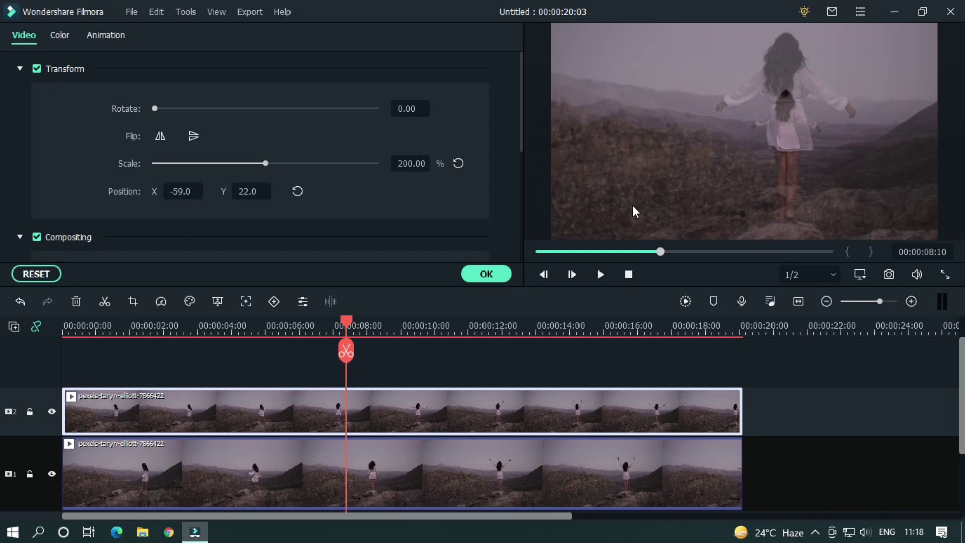
# Split both clips at 00:00:08:12, deleting the upper first part and the lower second part
pyautogui.click(486, 274)
pyautogui.click(473, 354)
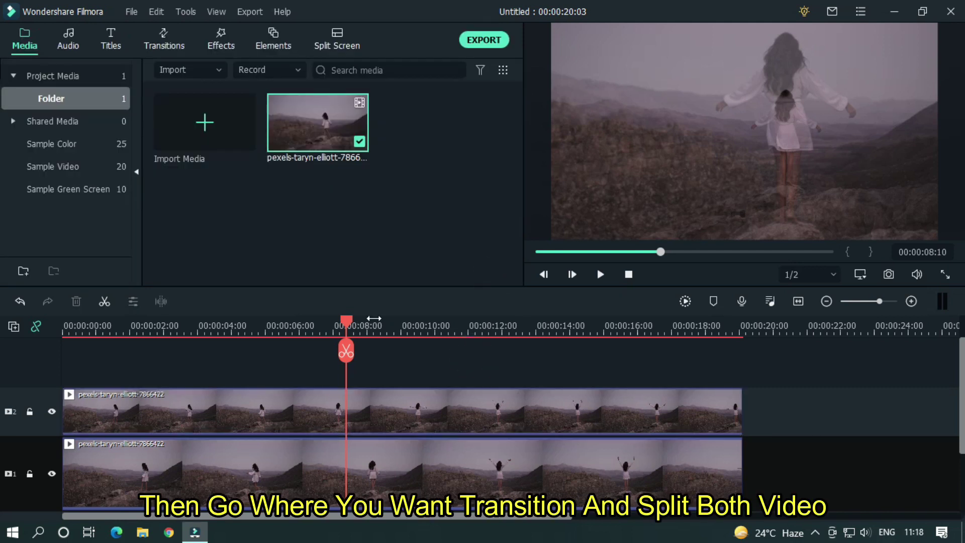
pyautogui.moveTo(349, 319)
pyautogui.mouseDown()
pyautogui.moveTo(367, 320)
pyautogui.moveTo(351, 320)
pyautogui.mouseUp()
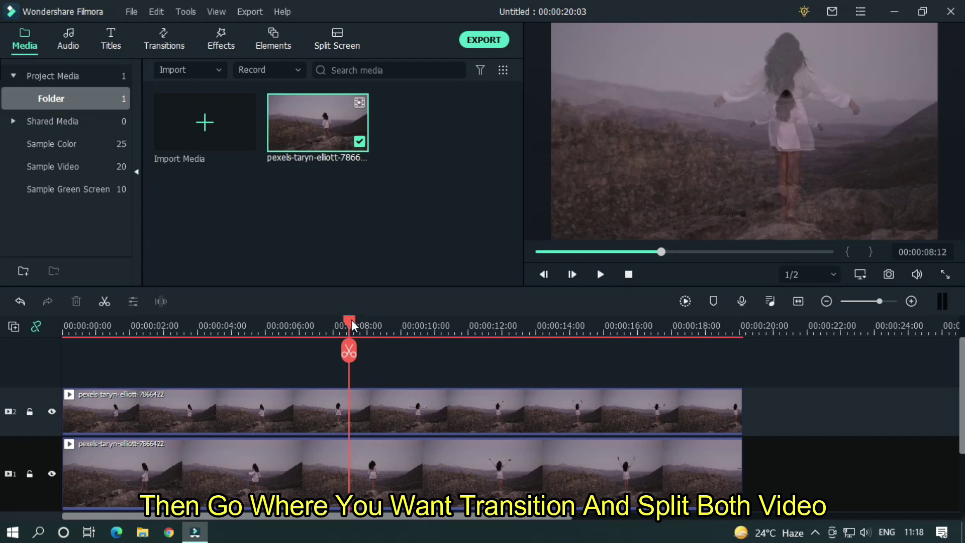
pyautogui.click(348, 351)
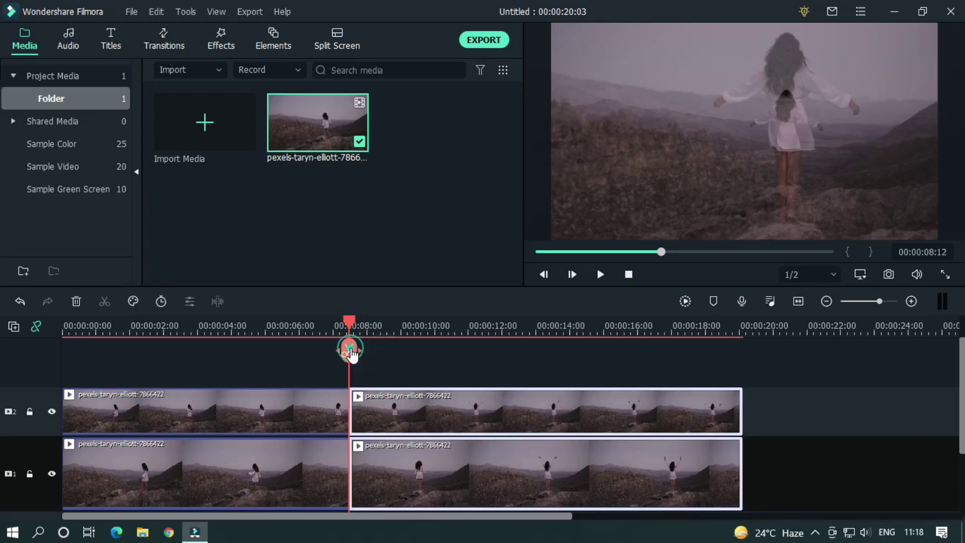
pyautogui.click(502, 365)
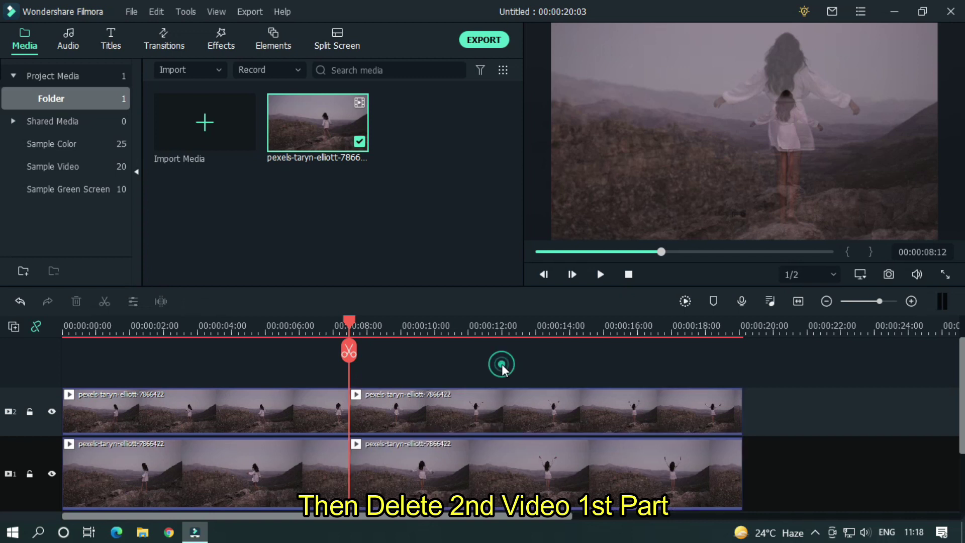
pyautogui.click(187, 411)
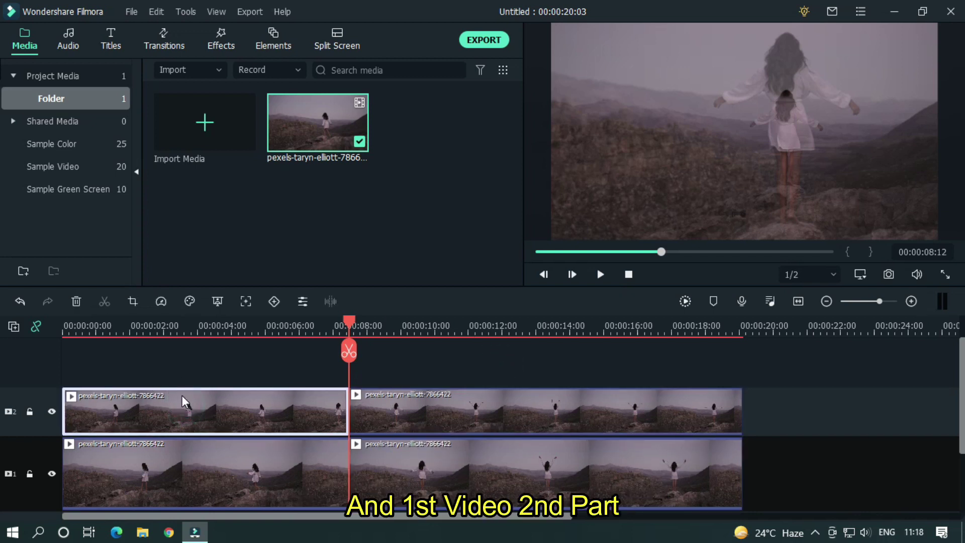
pyautogui.press('Delete')
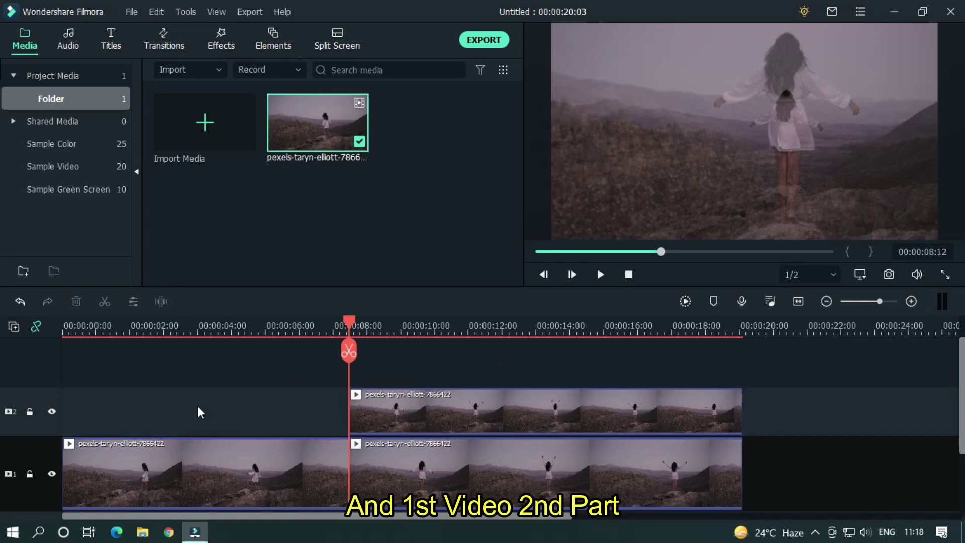
pyautogui.click(458, 454)
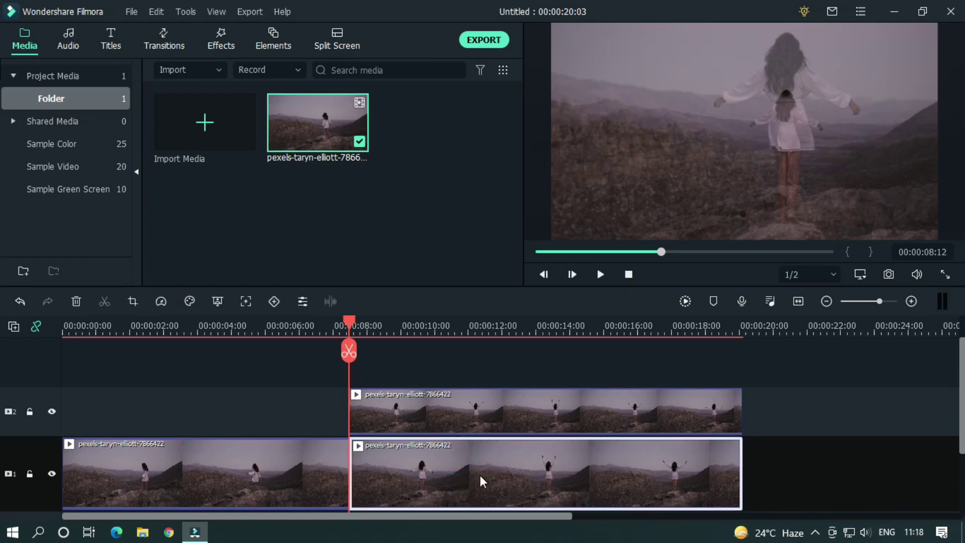
pyautogui.press('Delete')
# Move the zoomed second half down onto track 1 and restore its opacity to 100%
pyautogui.moveTo(467, 407); pyautogui.dragTo(465, 468)
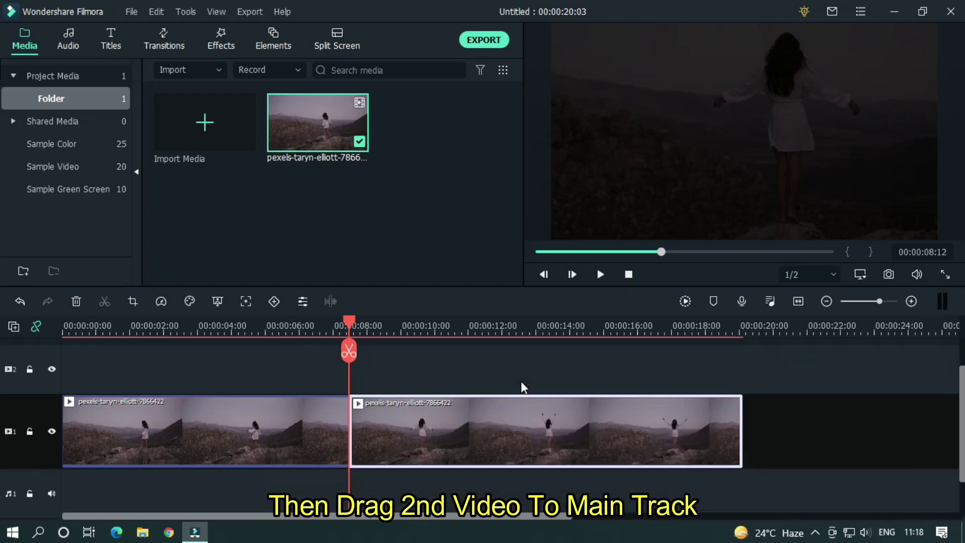
pyautogui.doubleClick(485, 449)
pyautogui.scroll(-3, 174, 132)
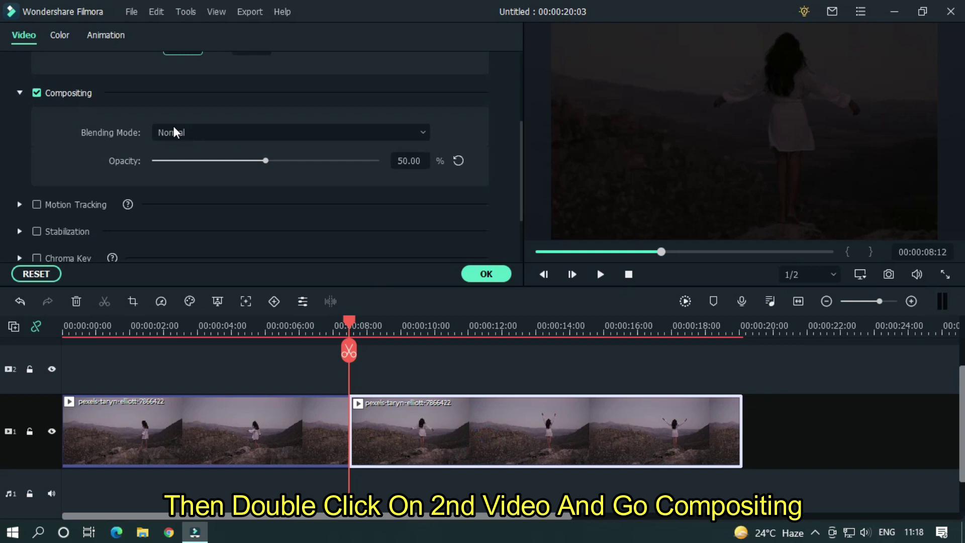
pyautogui.click(459, 162)
pyautogui.click(485, 274)
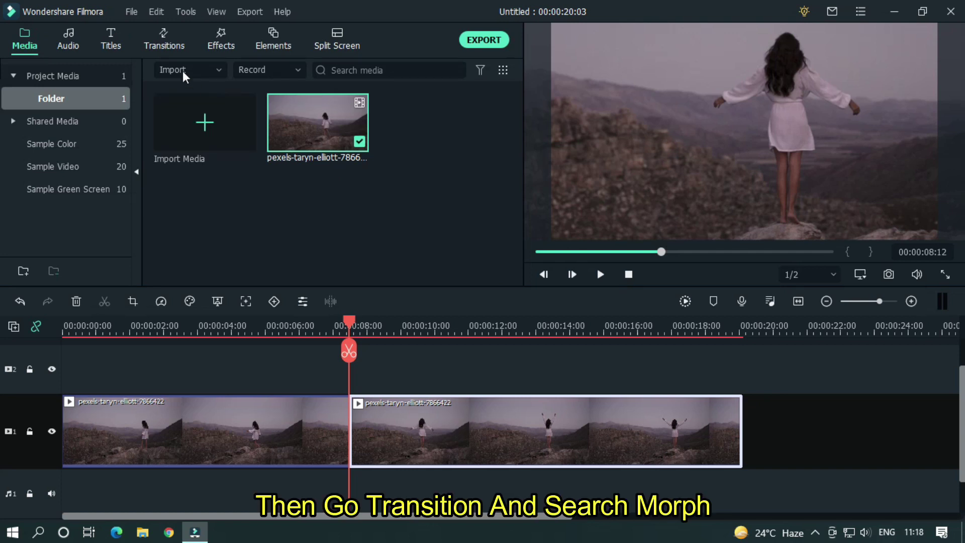
# Drop a Morph transition on the cut between the clips and set its duration to 00:00:00:05
pyautogui.click(163, 41)
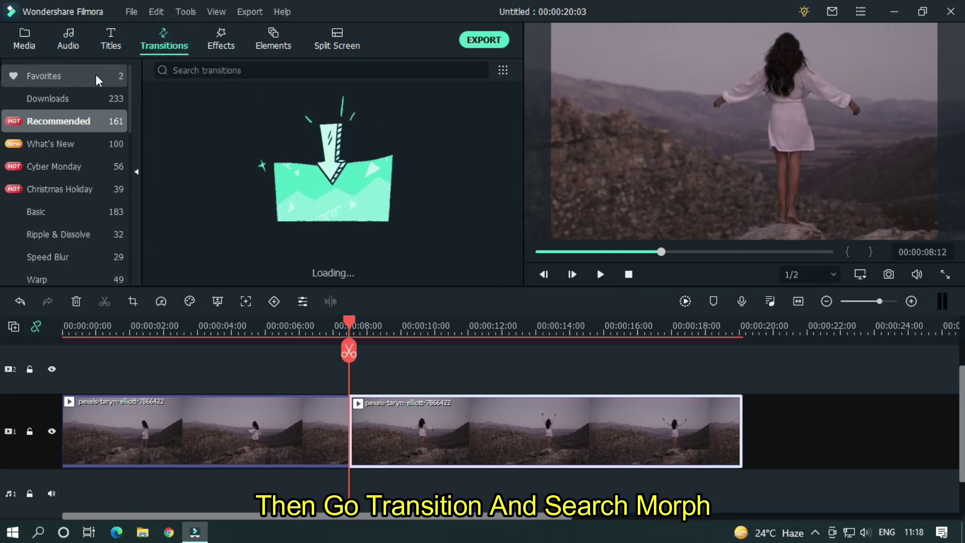
pyautogui.click(91, 95)
pyautogui.click(209, 71)
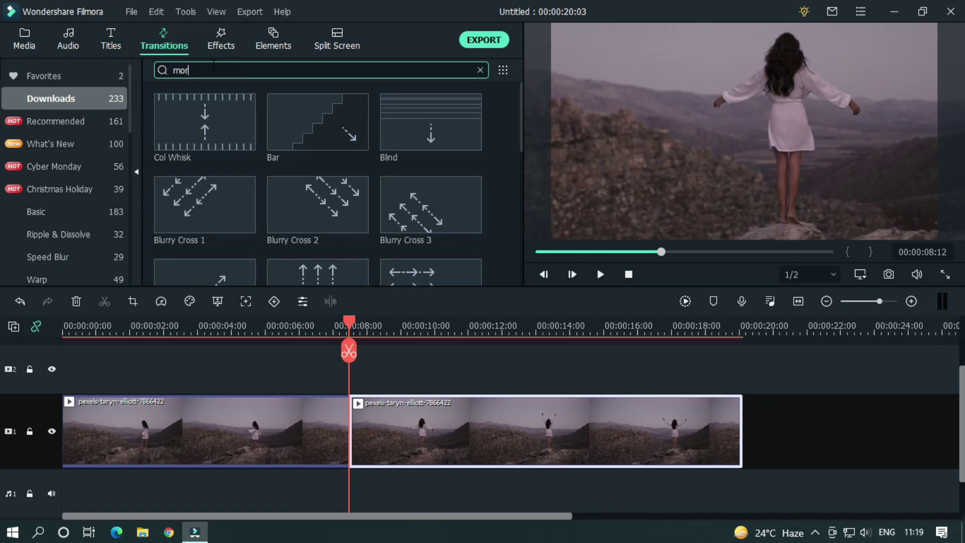
pyautogui.moveTo(217, 134)
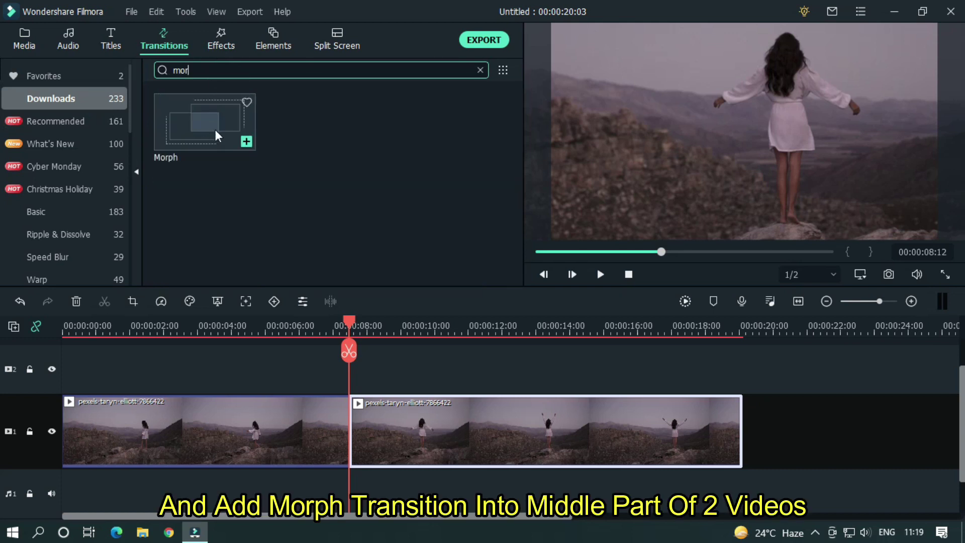
pyautogui.moveTo(212, 129); pyautogui.dragTo(347, 435)
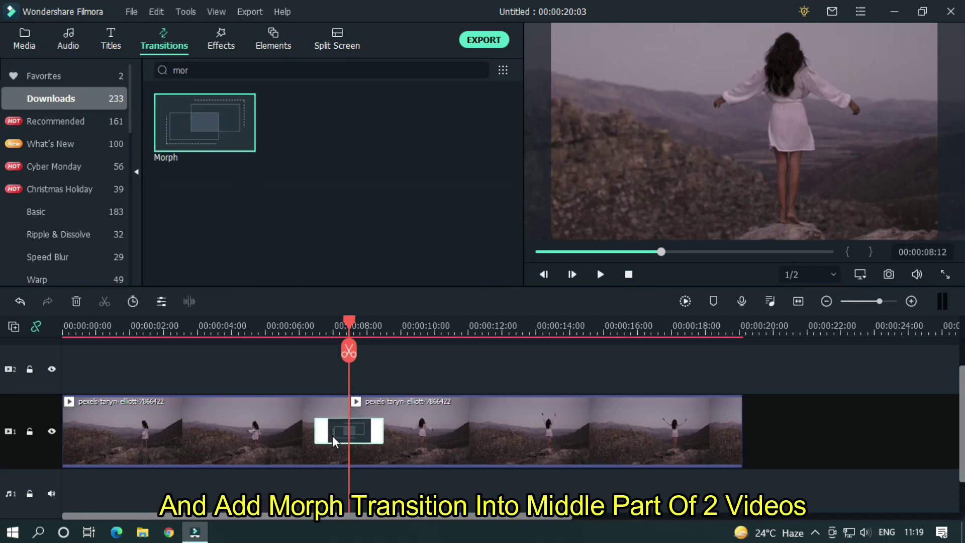
pyautogui.doubleClick(360, 433)
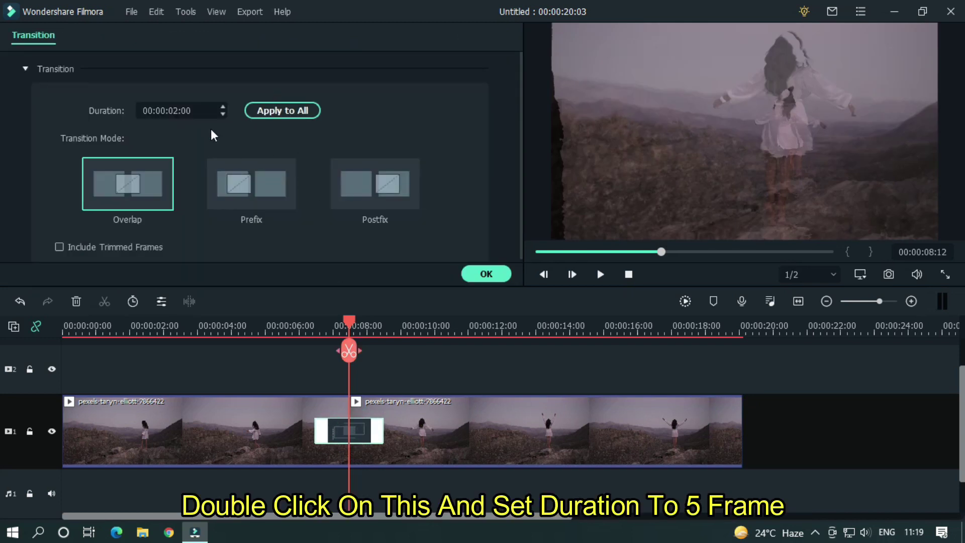
pyautogui.click(179, 110)
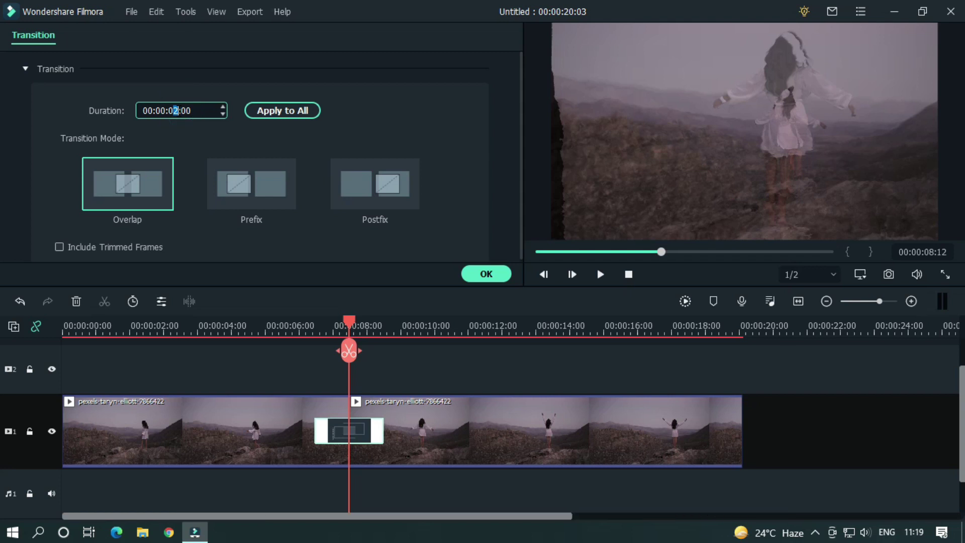
pyautogui.write('001')
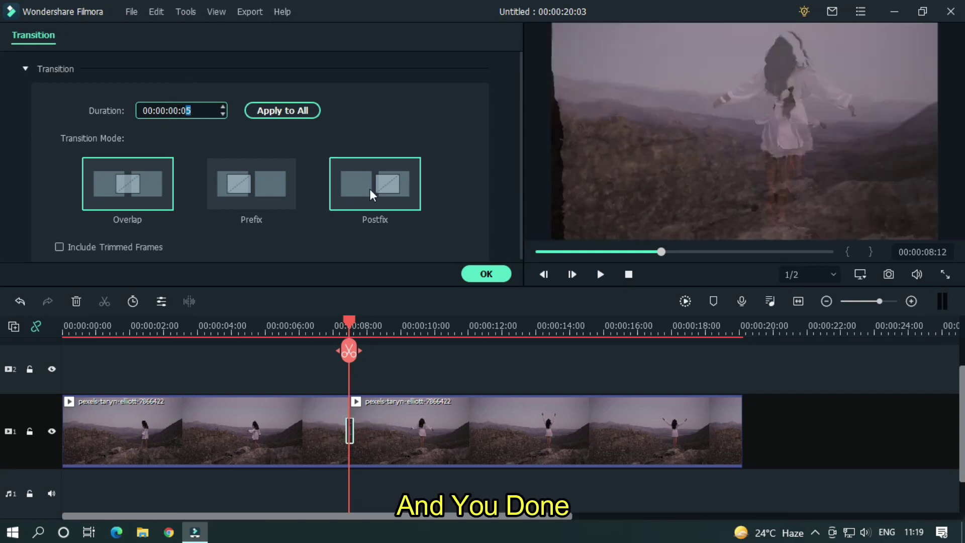
# Confirm the 5-frame transition, render a preview, and play the timeline from about 4 and 8 seconds
pyautogui.click(480, 274)
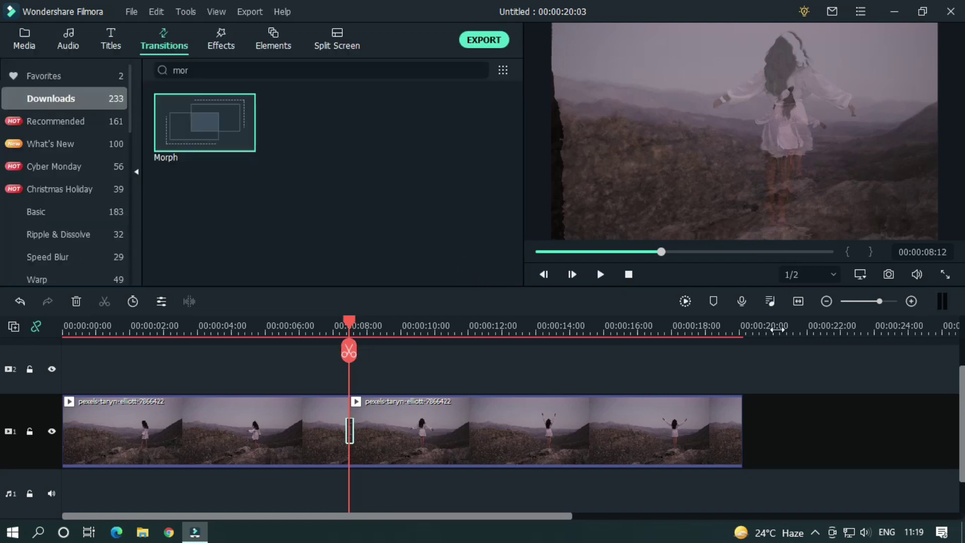
pyautogui.click(685, 301)
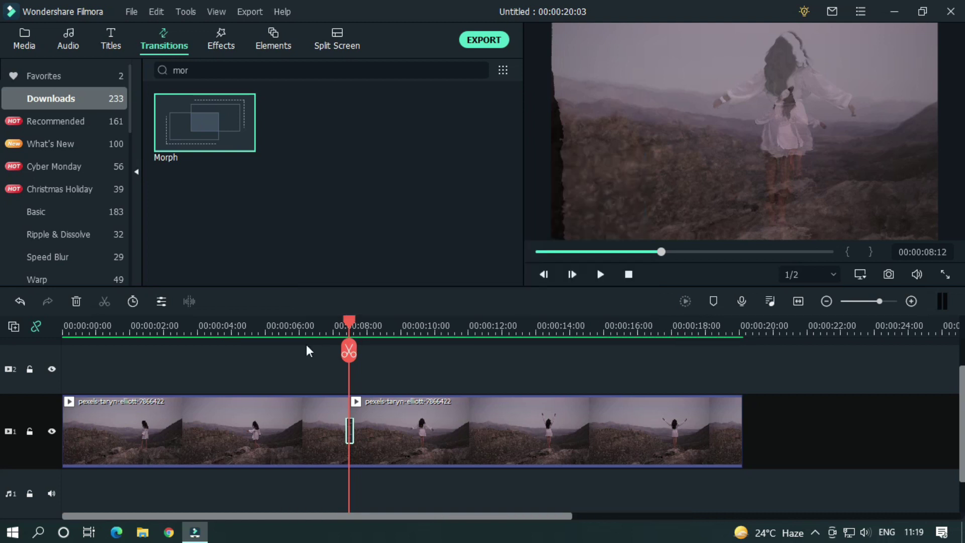
pyautogui.click(200, 329)
pyautogui.press('space')
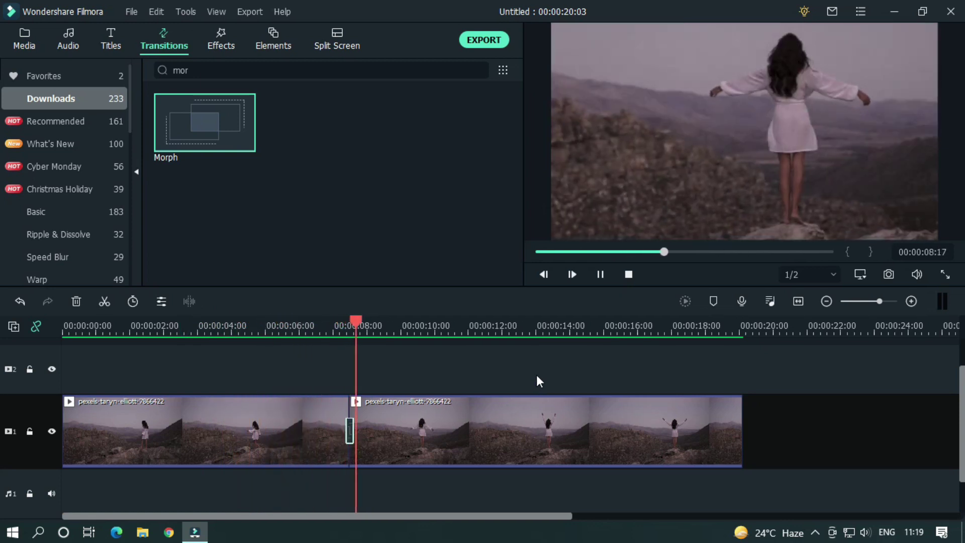
pyautogui.press('space')
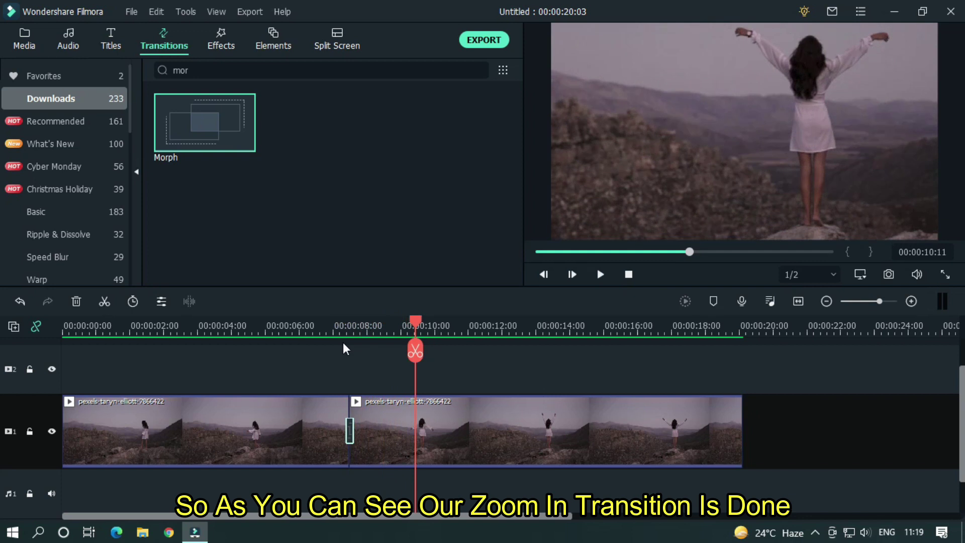
pyautogui.click(335, 327)
pyautogui.press('space')
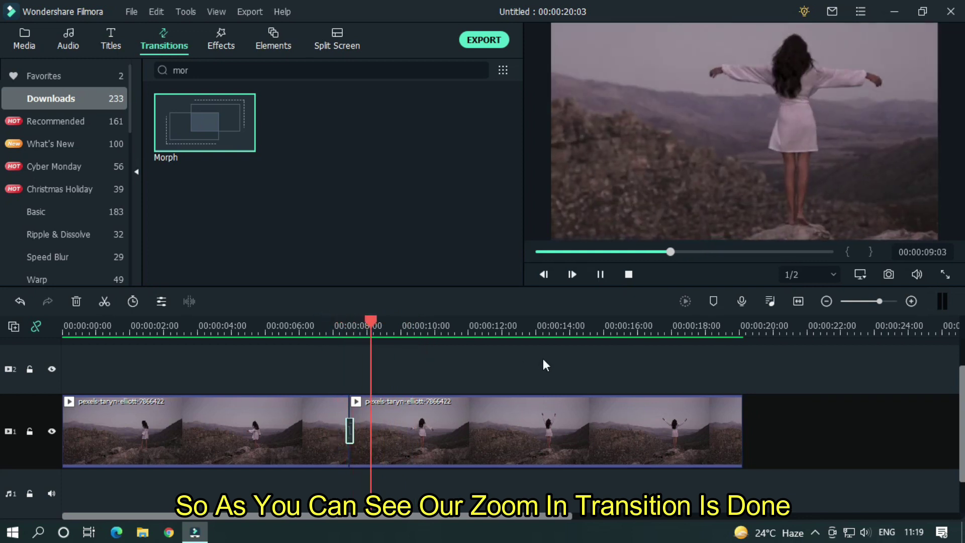
pyautogui.press('space')
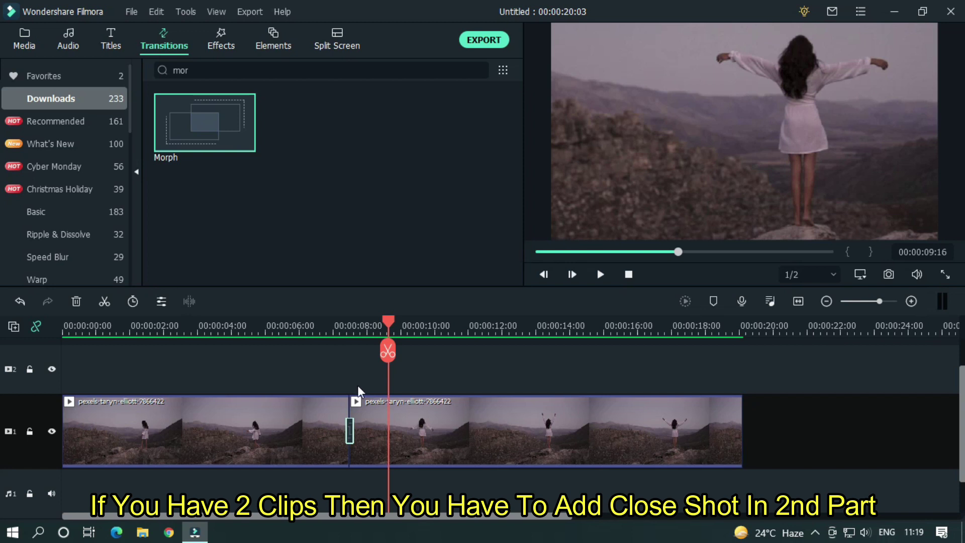
# Replay the zoom-in Morph transition from about 7 seconds, then scroll the timeline right
pyautogui.click(518, 422)
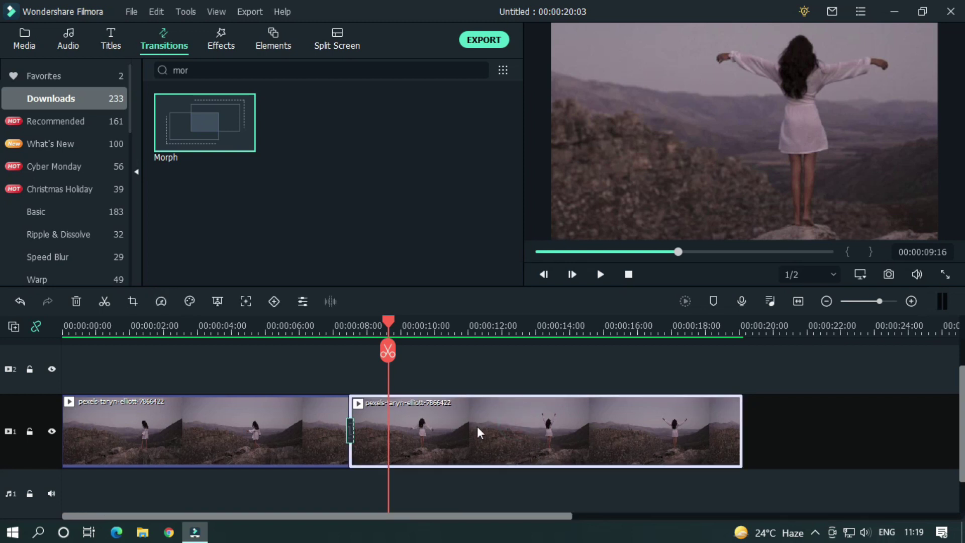
pyautogui.click(317, 325)
pyautogui.press('space')
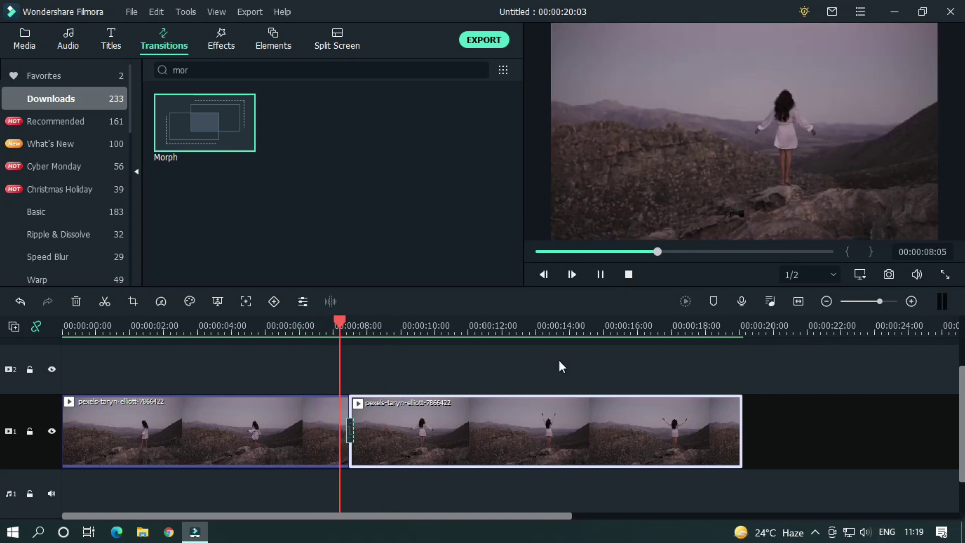
pyautogui.click(317, 325)
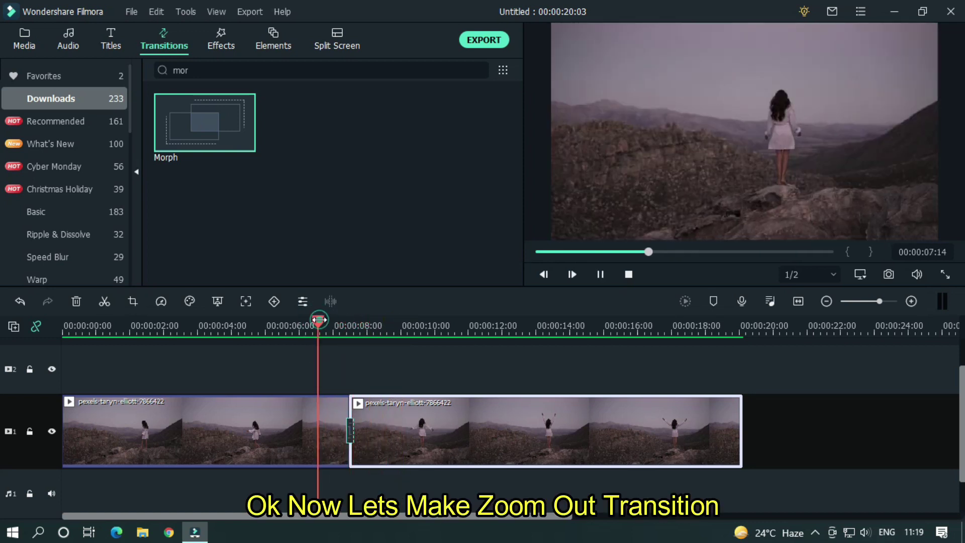
pyautogui.press('space')
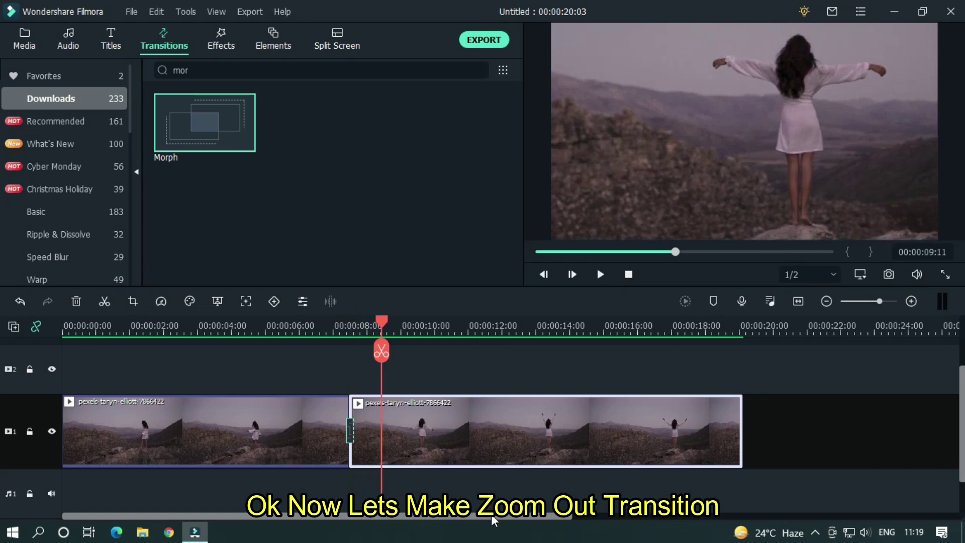
pyautogui.moveTo(509, 516); pyautogui.dragTo(814, 512)
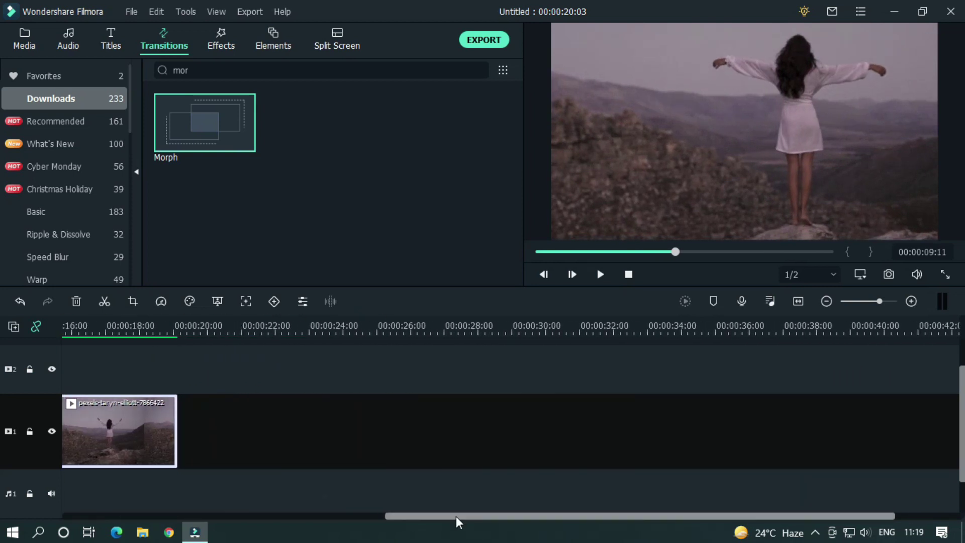
# Add the video to track 1 after a gap and stack another copy on track 2, spanning about 00:00:22 to 00:00:42
pyautogui.click(28, 36)
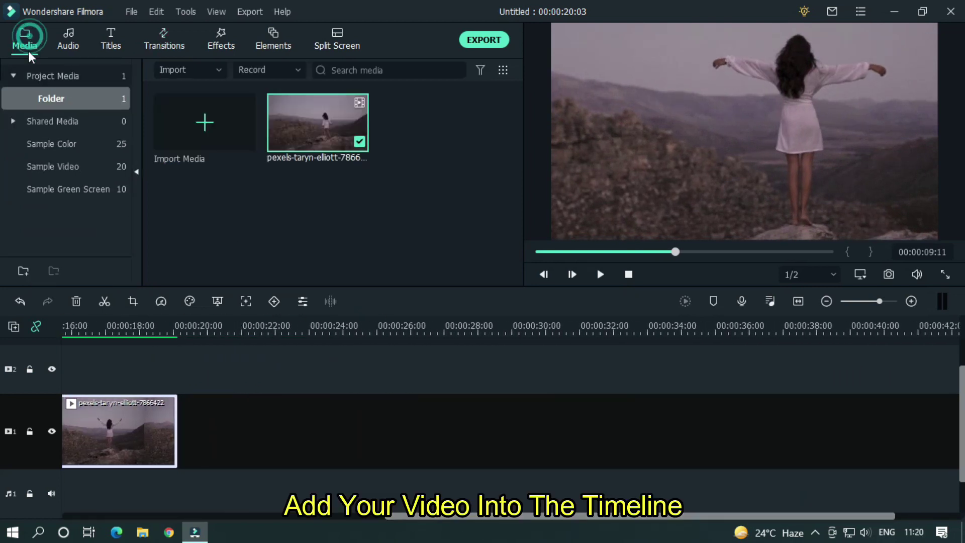
pyautogui.moveTo(326, 134); pyautogui.dragTo(267, 442)
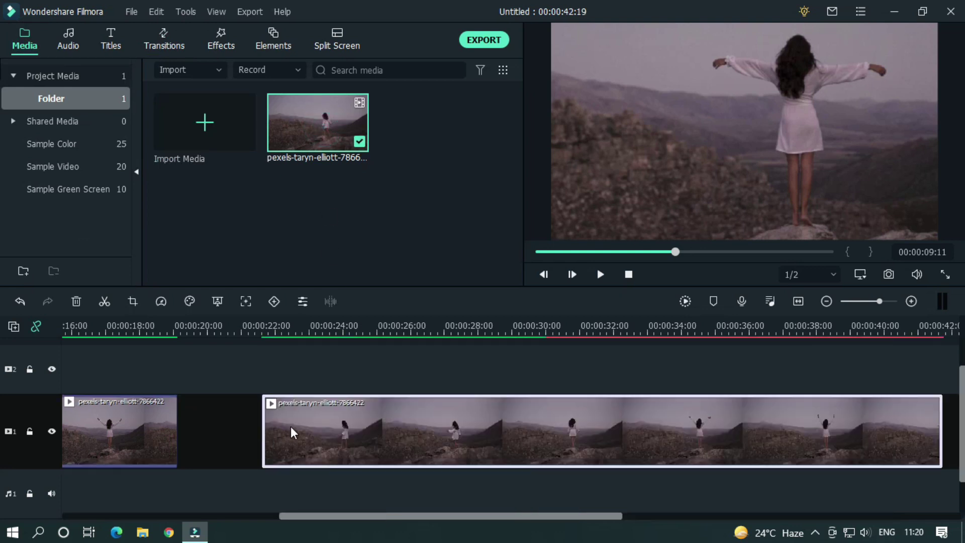
pyautogui.click(443, 330)
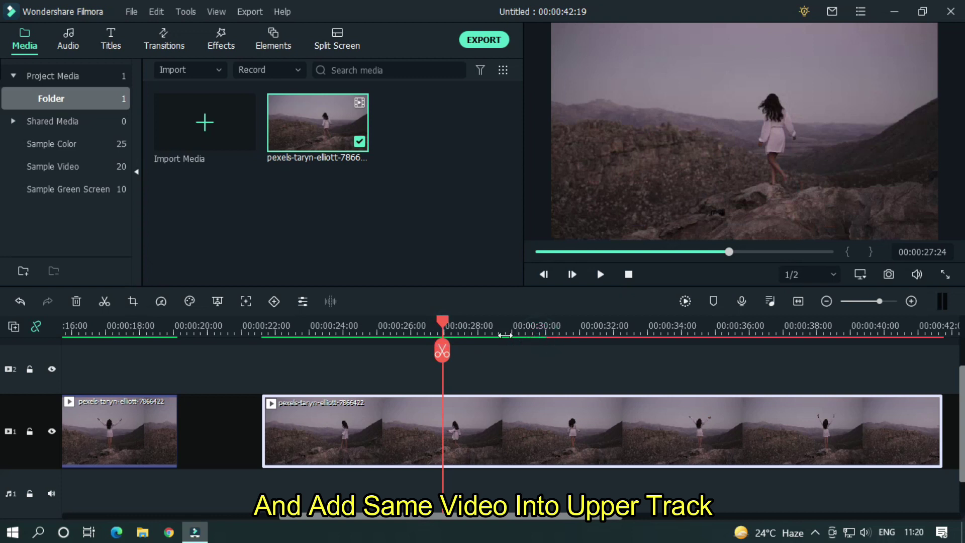
pyautogui.scroll(-3, 505, 335)
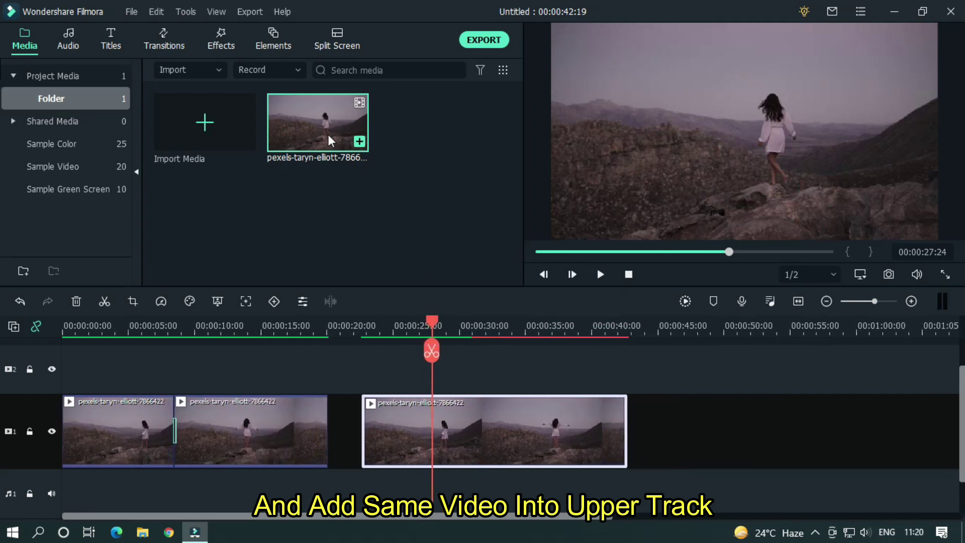
pyautogui.moveTo(331, 141); pyautogui.dragTo(359, 371)
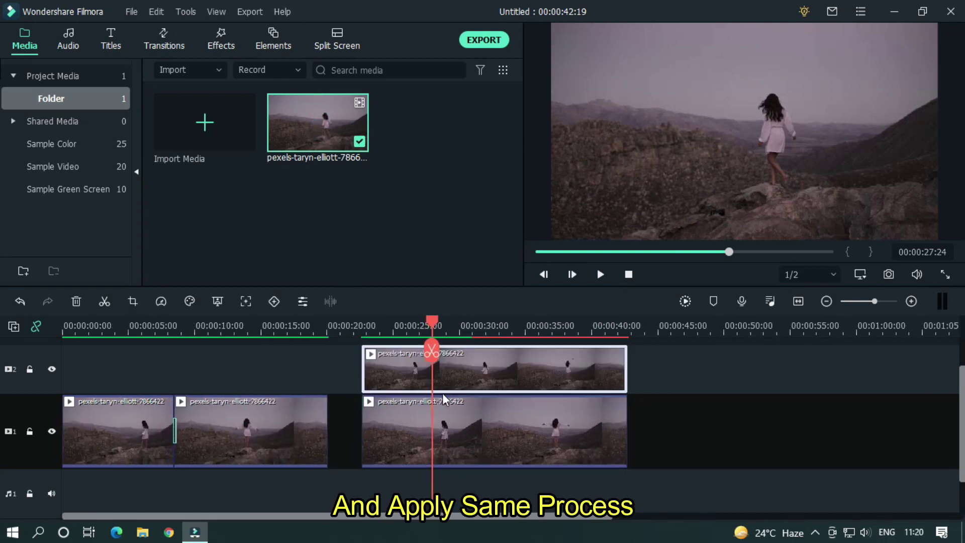
# Copy the zoom effect from the second track-1 clip and paste it onto the new track-2 clip
pyautogui.click(268, 430)
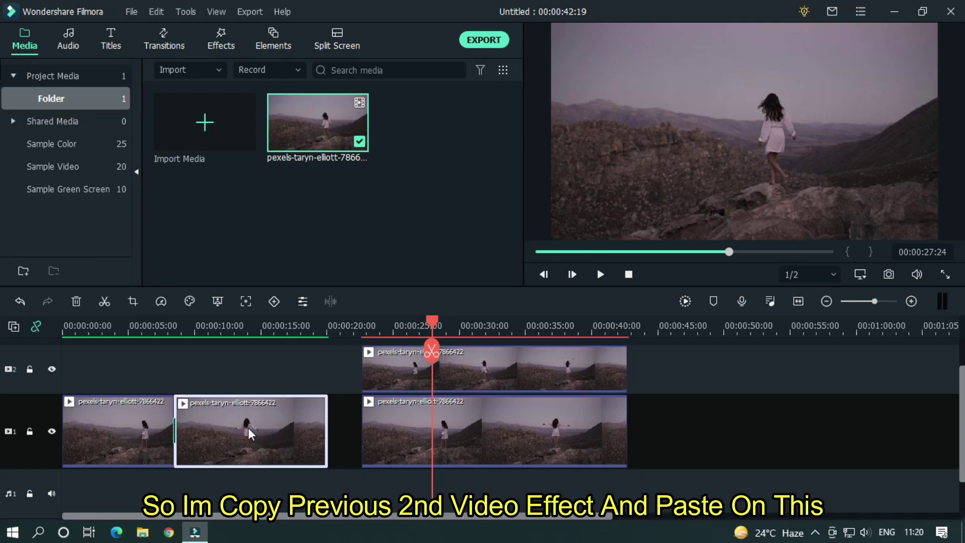
pyautogui.rightClick(255, 424)
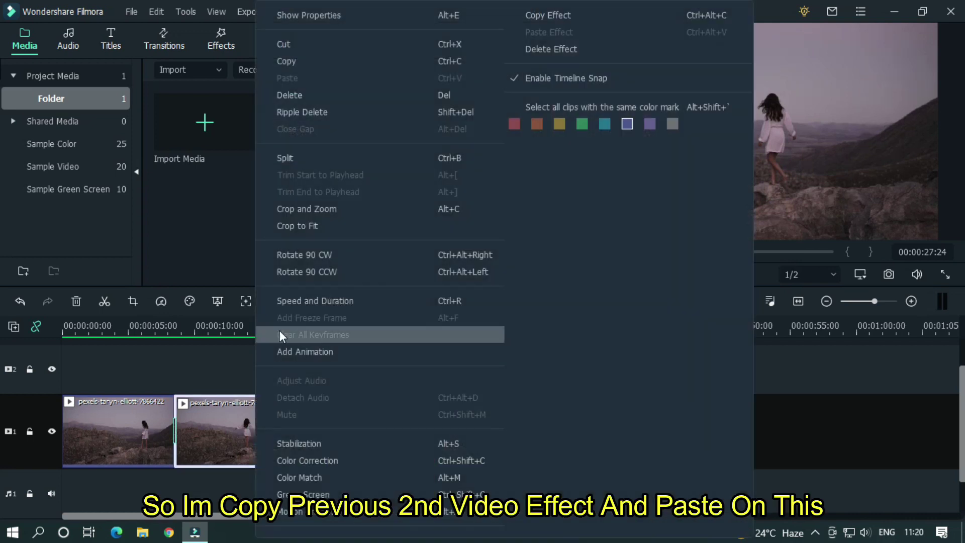
pyautogui.click(540, 15)
pyautogui.click(484, 360)
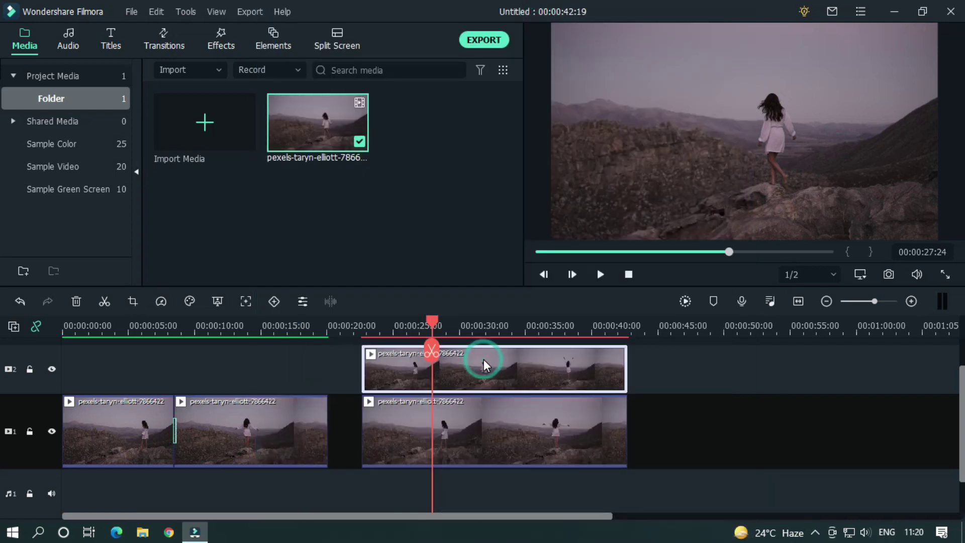
pyautogui.rightClick(484, 359)
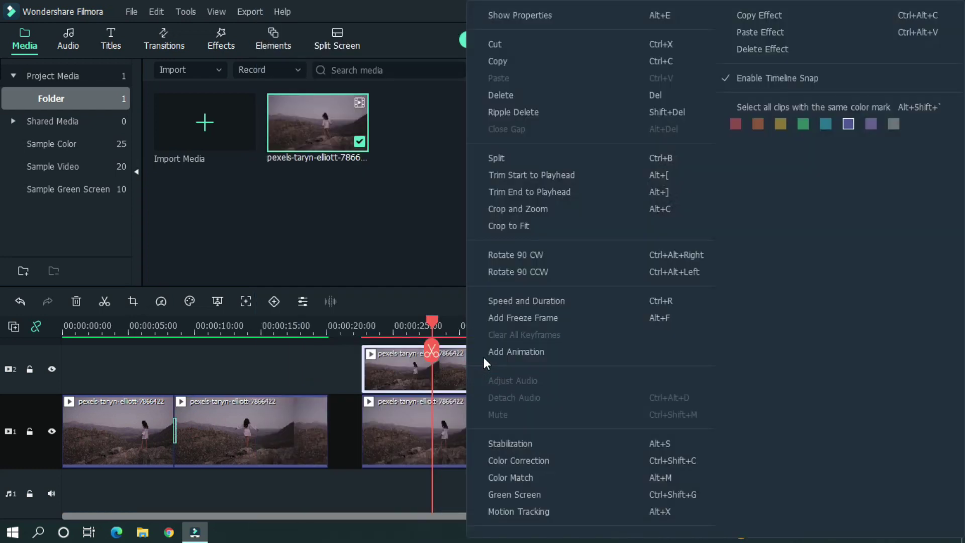
pyautogui.click(736, 33)
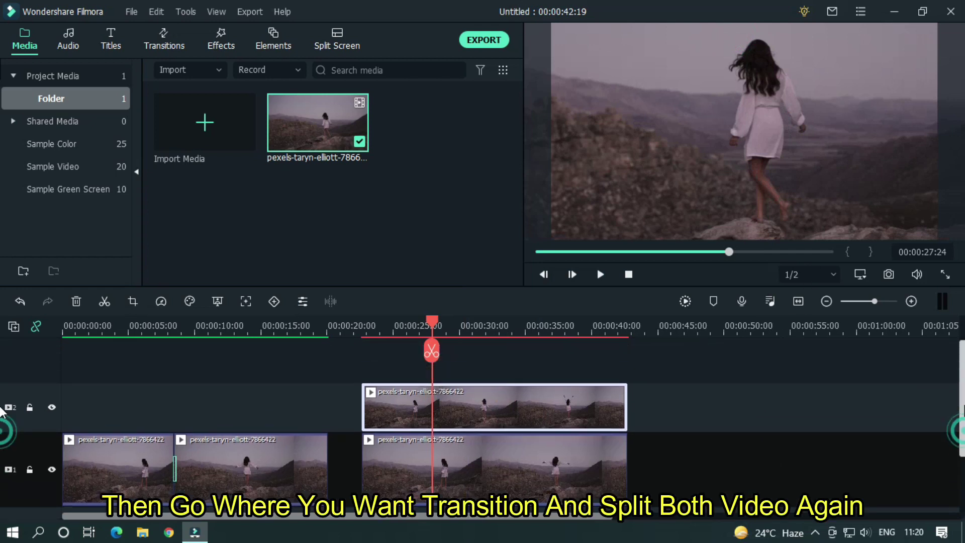
# Split both stacked clips near 00:00:30 and delete the upper clip's second half
pyautogui.scroll(1, 282, 482)
pyautogui.scroll(1, 628, 320)
pyautogui.click(805, 369)
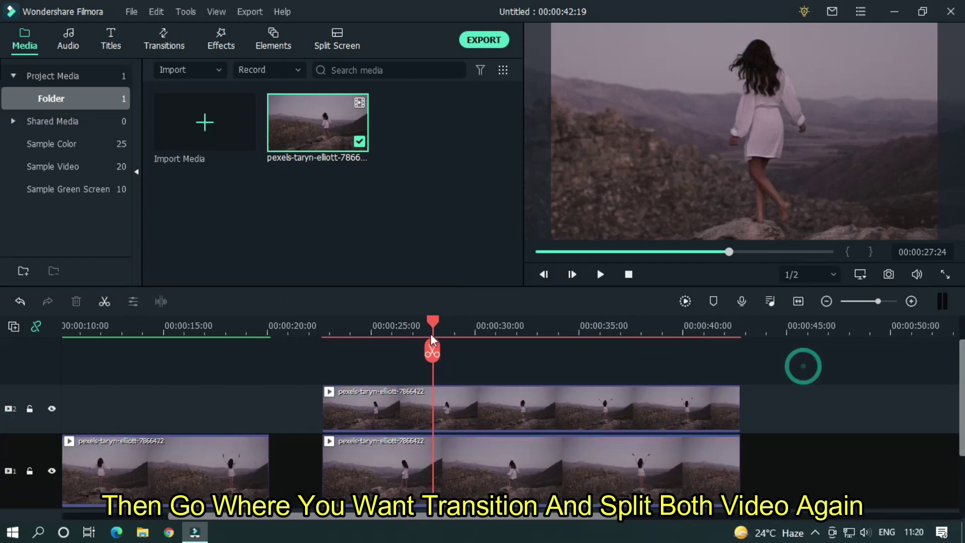
pyautogui.moveTo(435, 329)
pyautogui.mouseDown()
pyautogui.moveTo(514, 327)
pyautogui.moveTo(495, 328)
pyautogui.mouseUp()
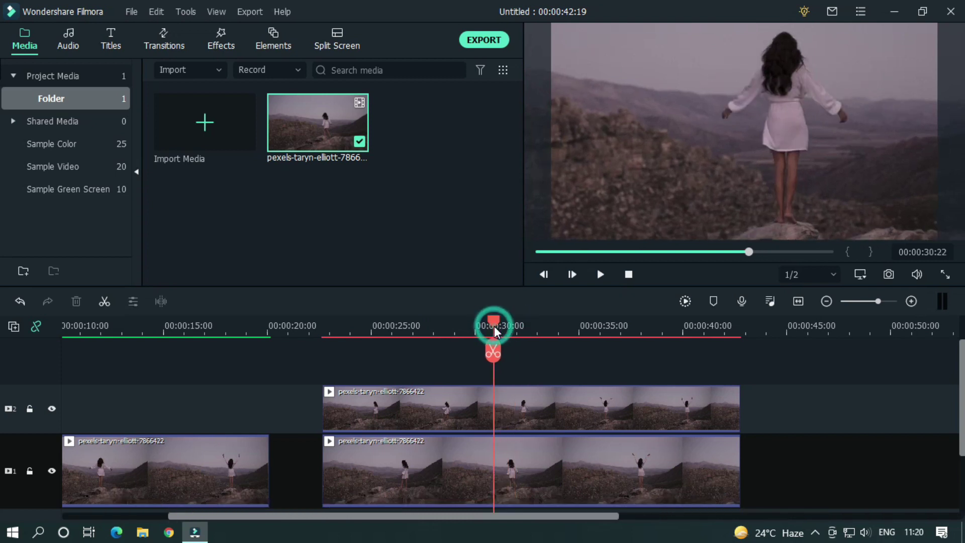
pyautogui.click(505, 353)
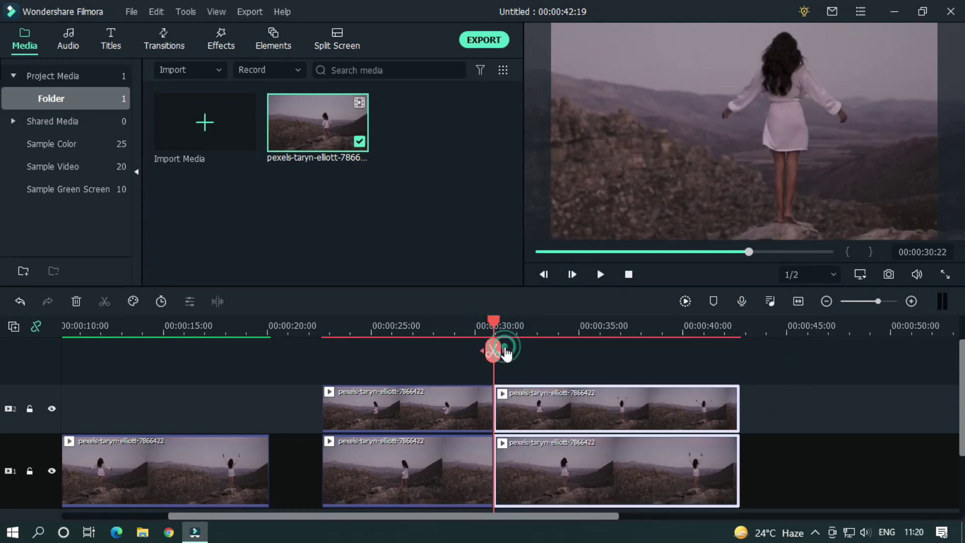
pyautogui.click(677, 361)
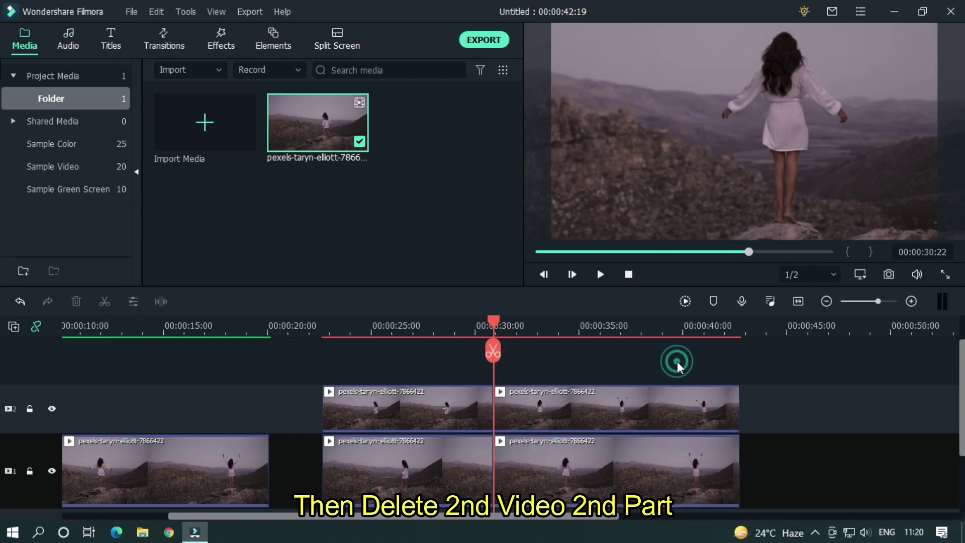
pyautogui.click(521, 399)
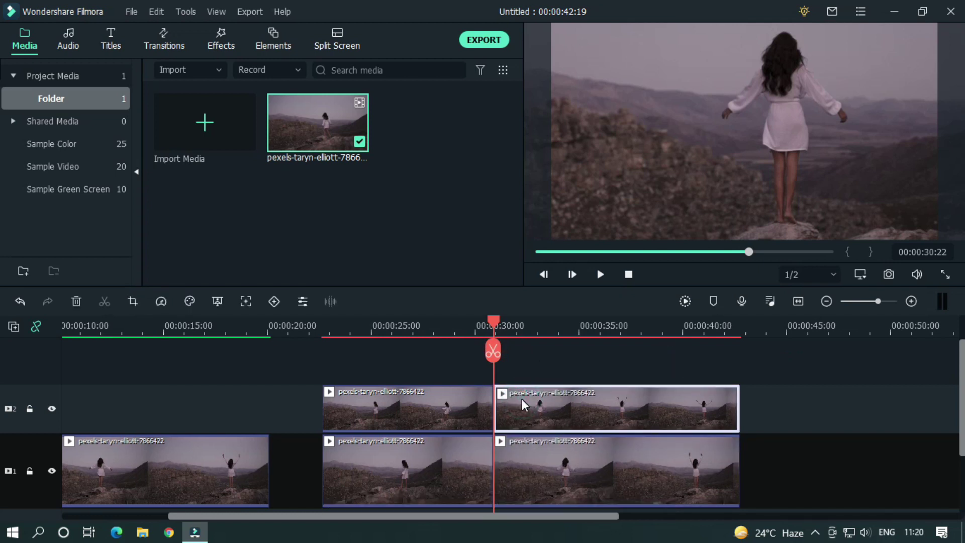
pyautogui.press('Delete')
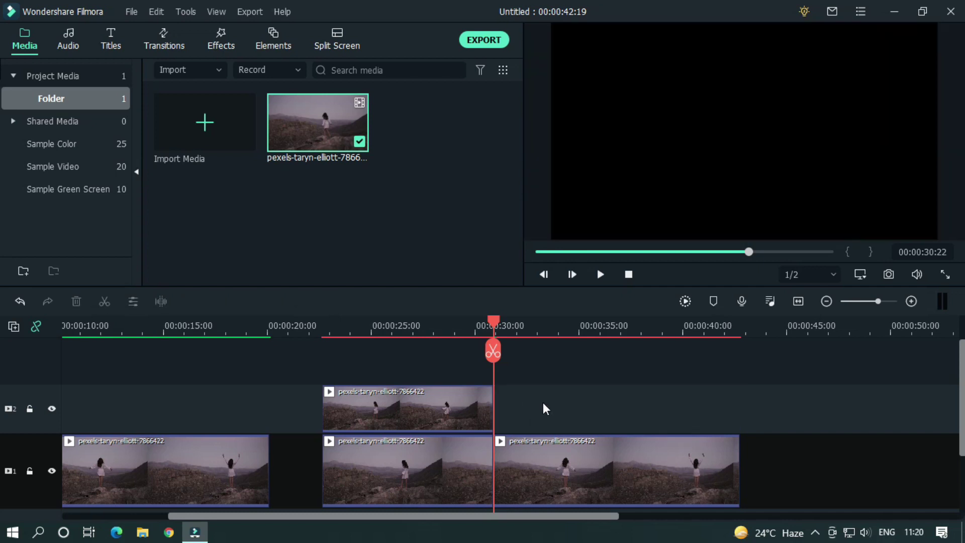
# Delete the lower clip's first half and move the zoomed upper clip down onto the main track
pyautogui.click(412, 463)
pyautogui.press('Delete')
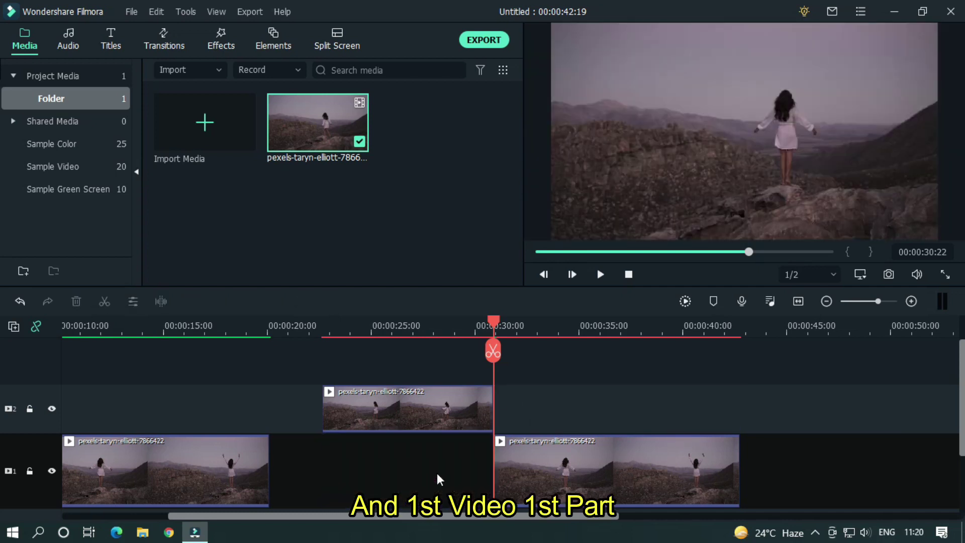
pyautogui.moveTo(426, 429); pyautogui.dragTo(433, 475)
pyautogui.click(560, 389)
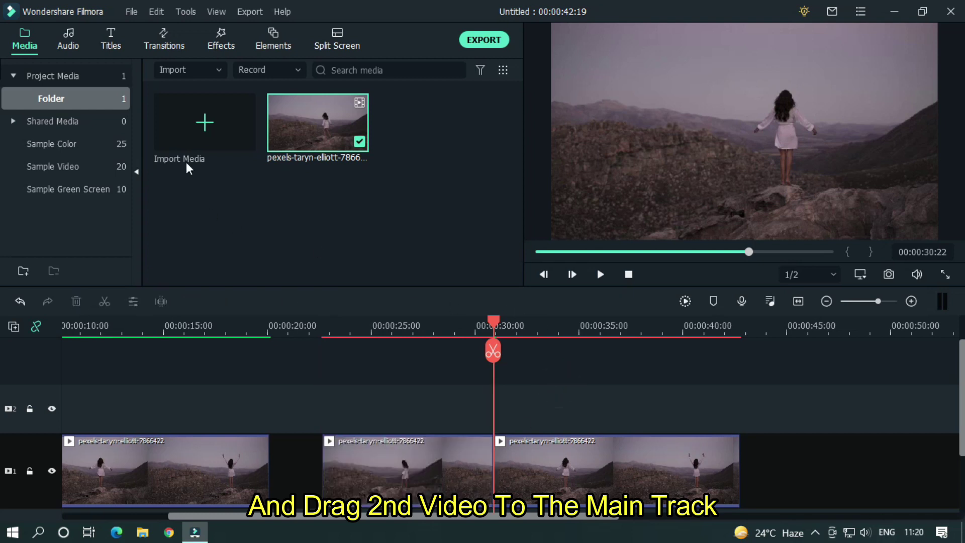
pyautogui.click(164, 41)
# Drop a Morph transition on the later cut and set its duration to 00:00:00:05
pyautogui.click(207, 71)
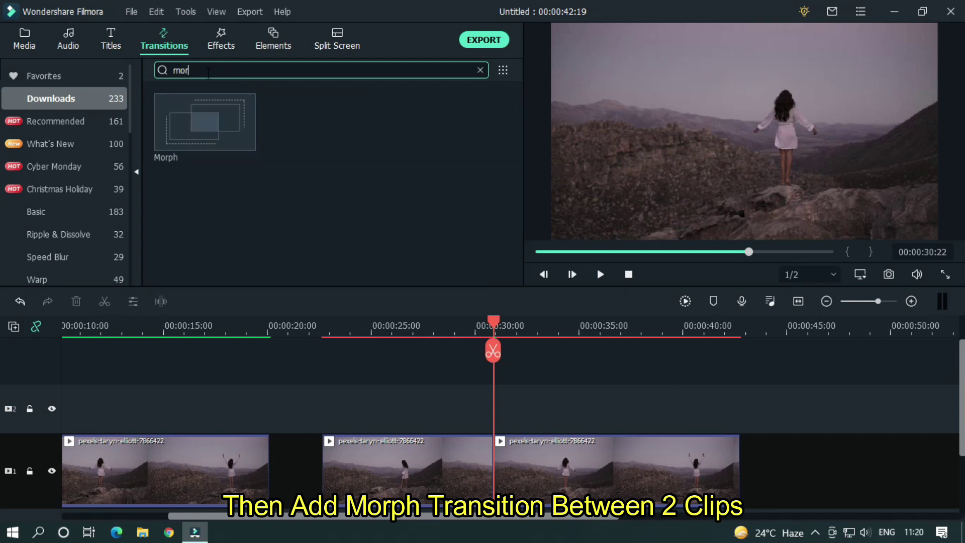
pyautogui.moveTo(216, 145); pyautogui.dragTo(491, 458)
pyautogui.doubleClick(503, 473)
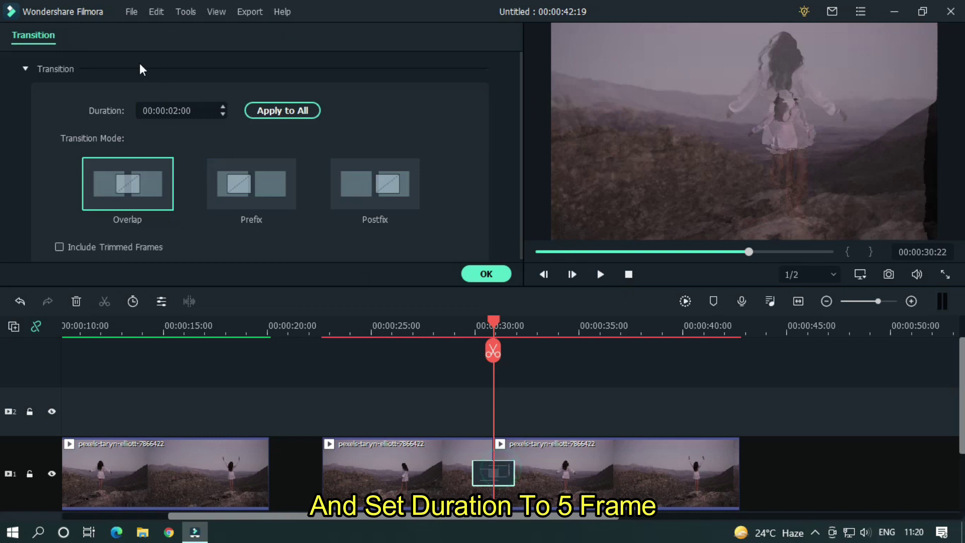
pyautogui.click(175, 110)
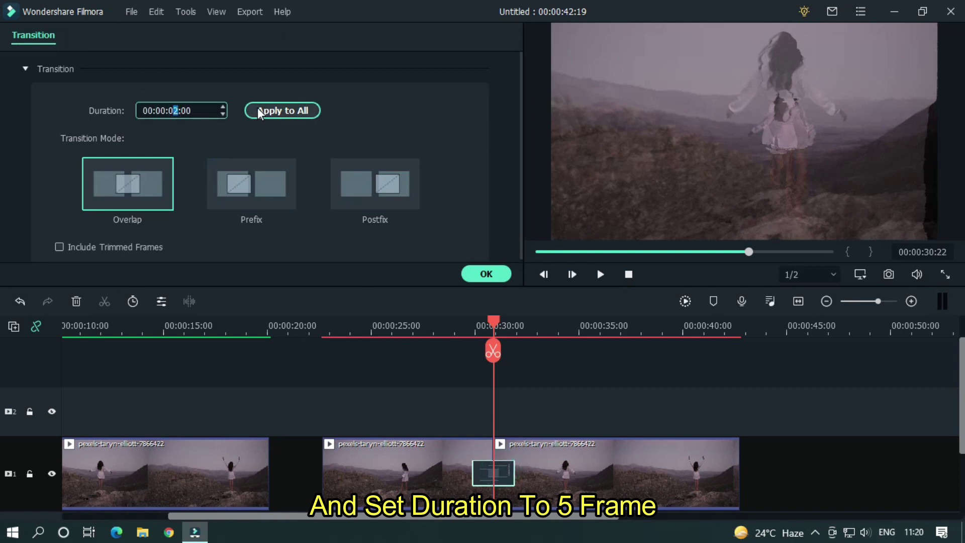
pyautogui.write('001')
pyautogui.write('5')
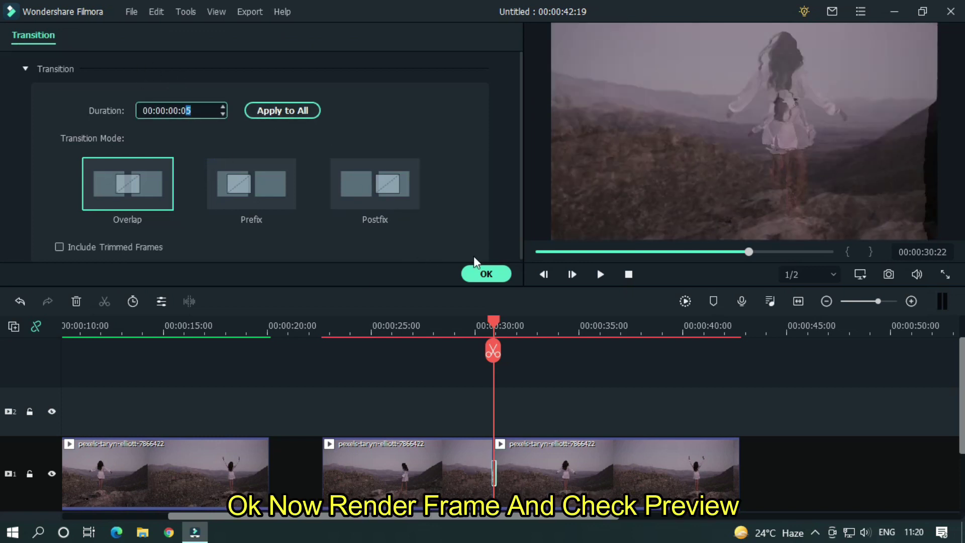
pyautogui.click(484, 275)
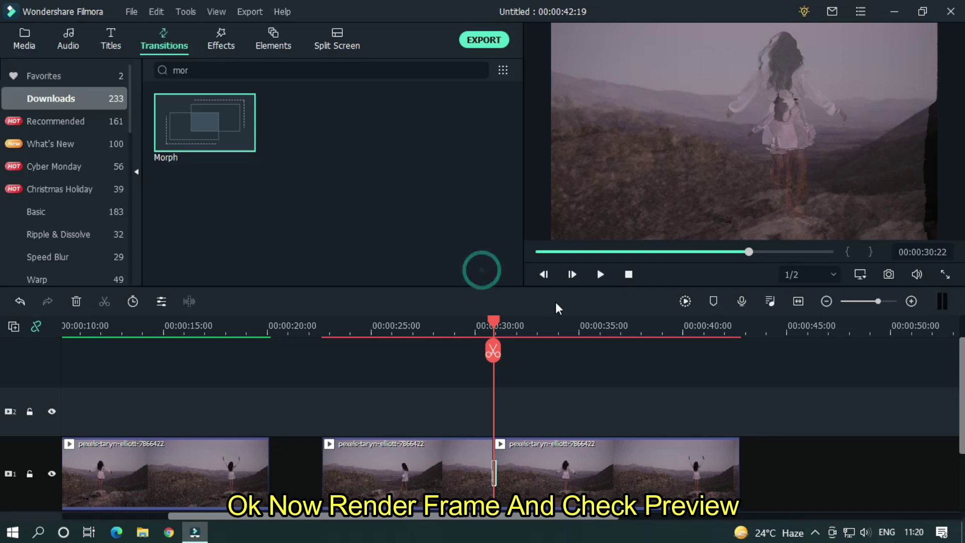
# Render the timeline preview and replay the zoom-out transition from about 00:00:29:02
pyautogui.click(687, 301)
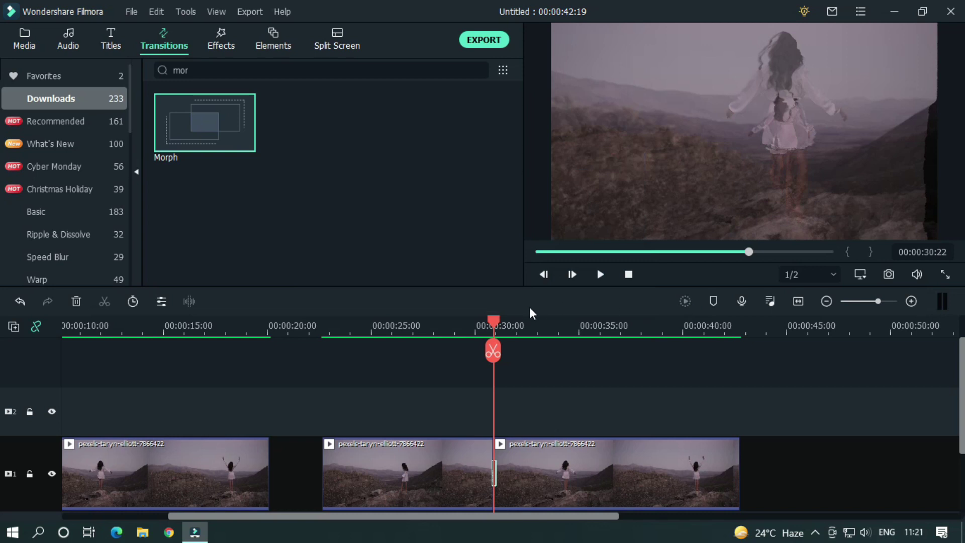
pyautogui.click(450, 328)
pyautogui.press('space')
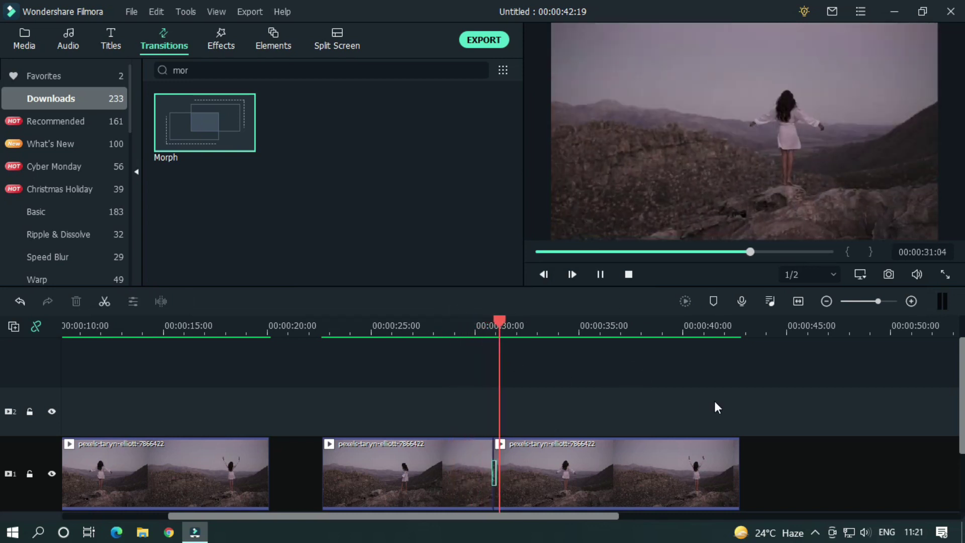
pyautogui.press('space')
pyautogui.click(473, 326)
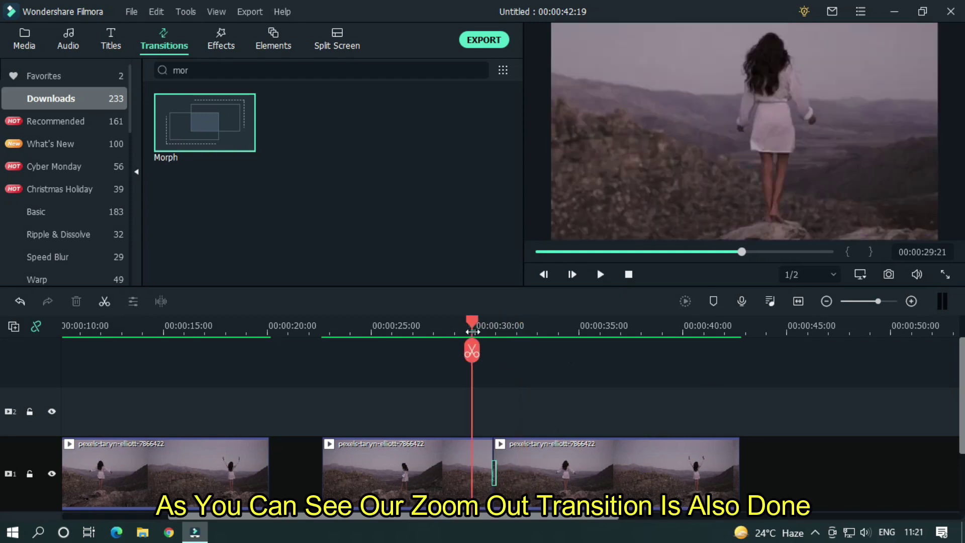
pyautogui.press('space')
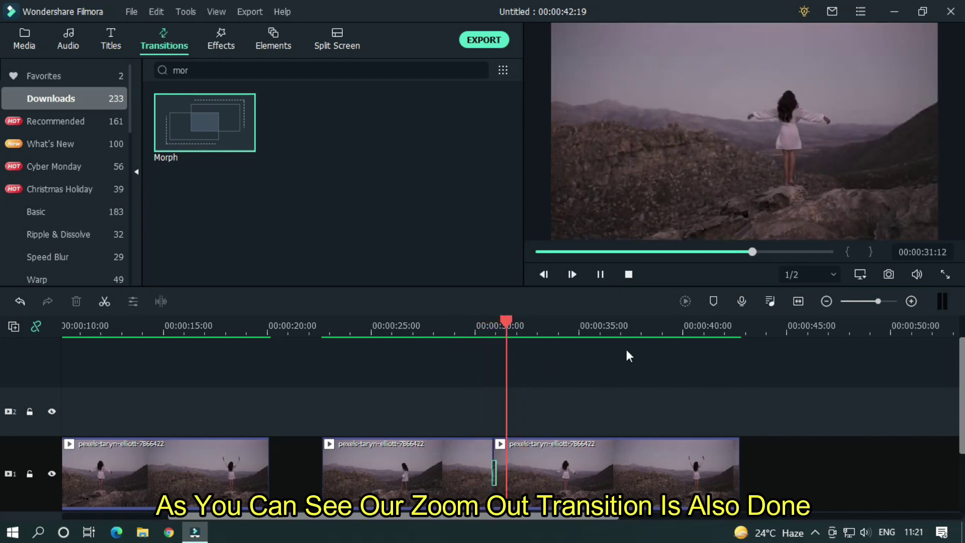
pyautogui.click(456, 326)
pyautogui.press('space')
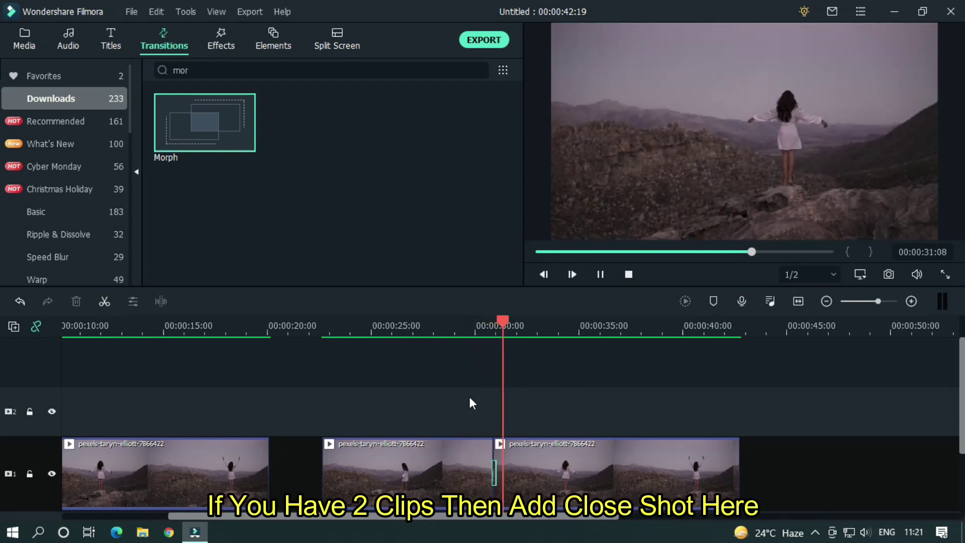
pyautogui.press('space')
# Play the zoom-out transition through to the end and open the MP4 export window
pyautogui.click(402, 485)
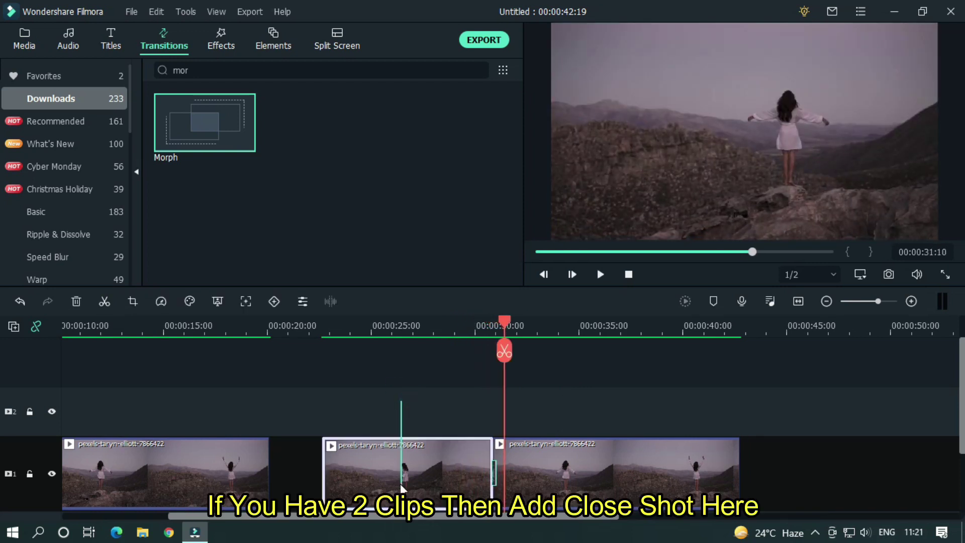
pyautogui.click(618, 467)
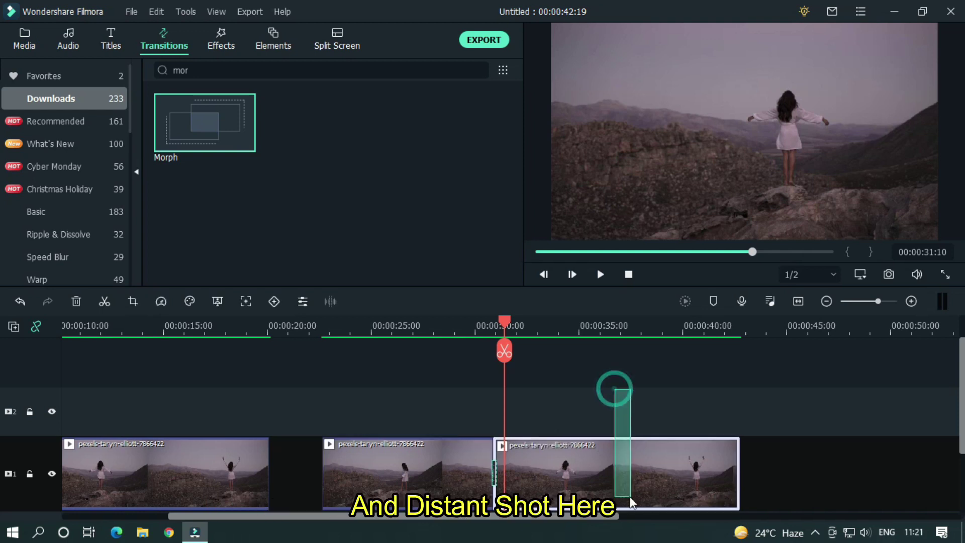
pyautogui.click(468, 331)
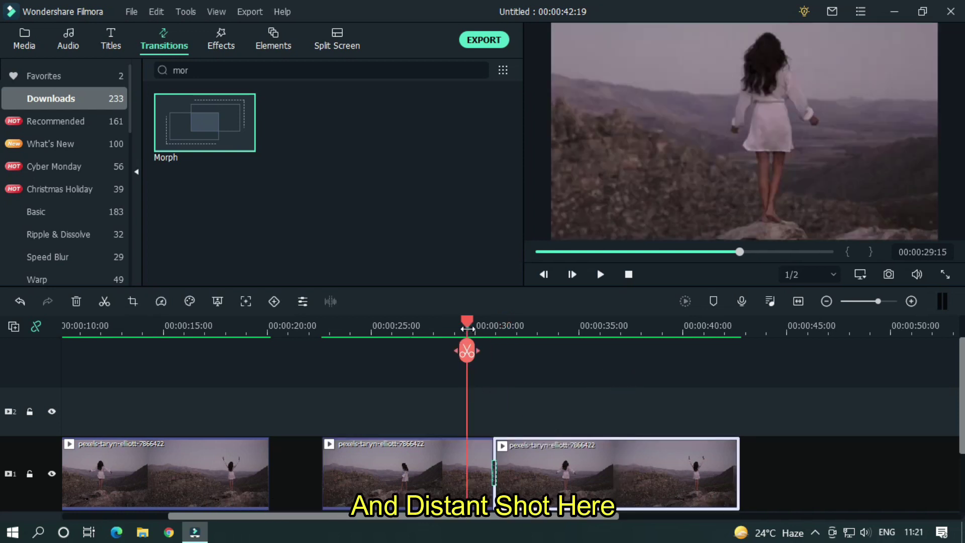
pyautogui.press('space')
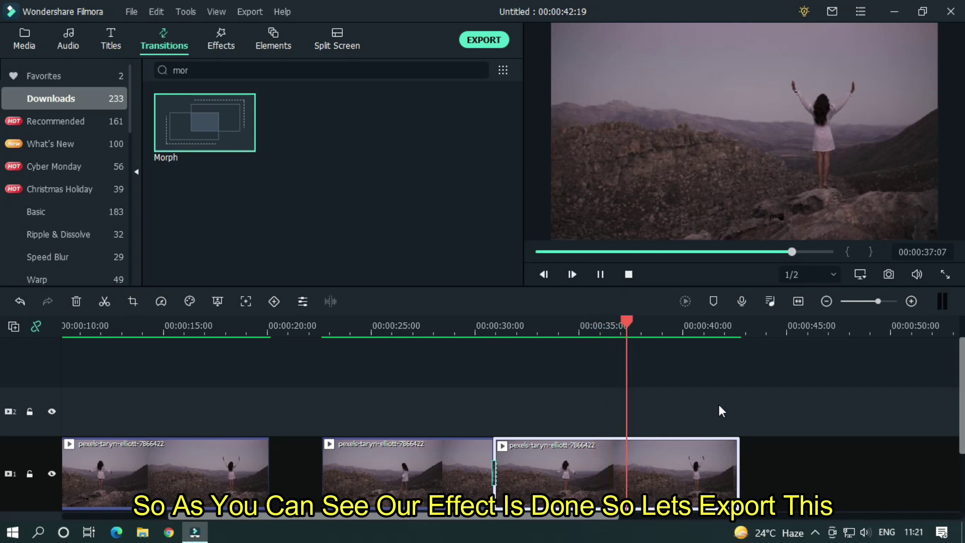
pyautogui.press('space')
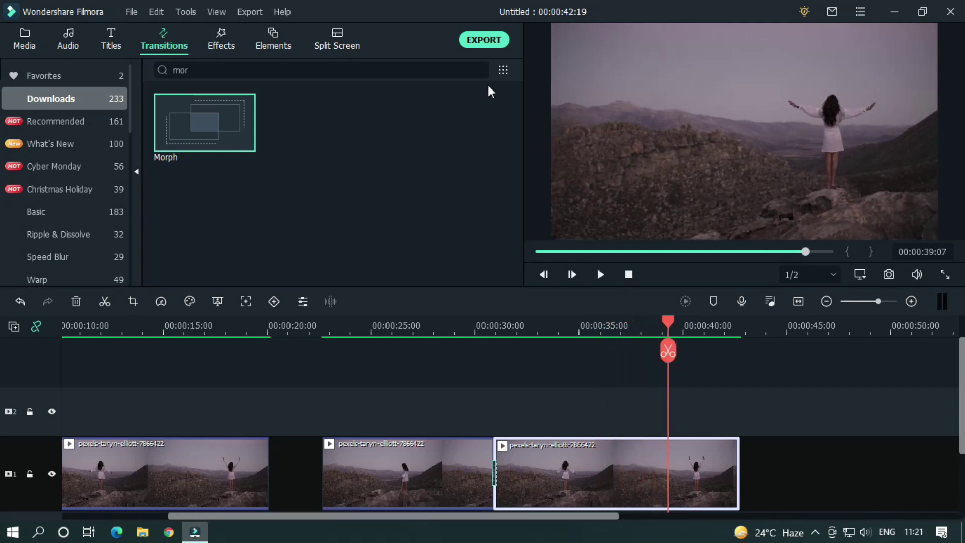
pyautogui.click(478, 40)
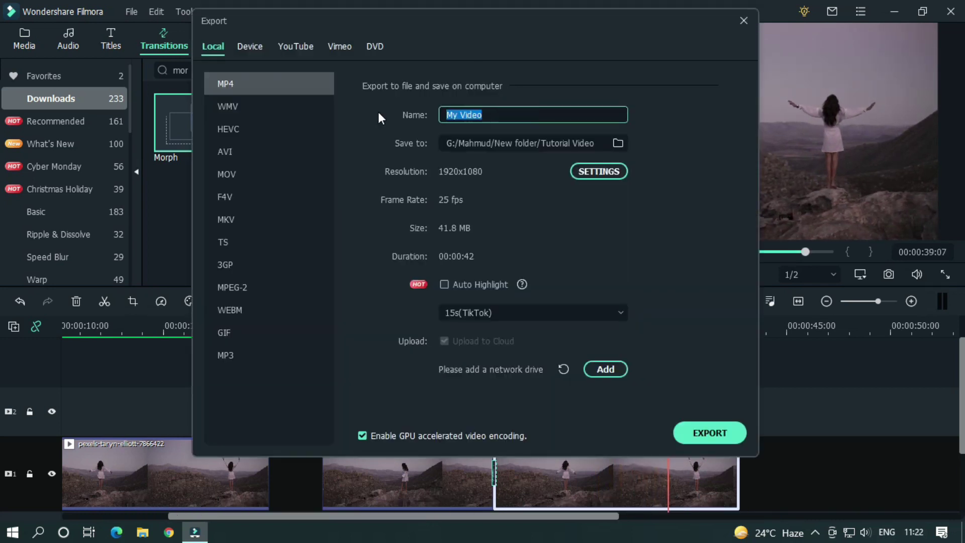